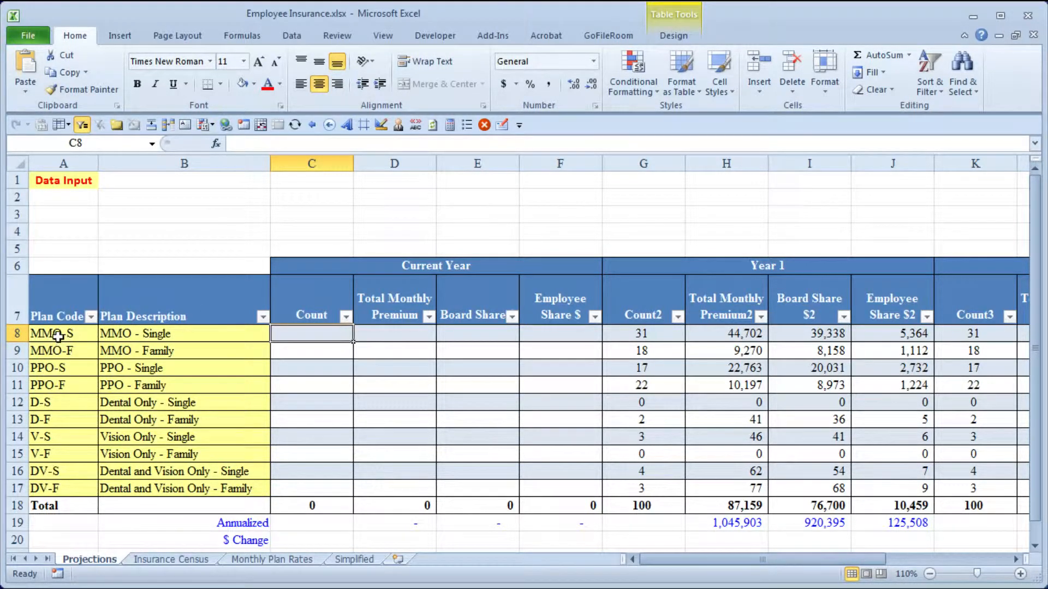
- Review the current-year Total Monthly Premium, Board Share $ and Employee Share $ columns on the Insurance Census sheet
{"action": "left_click", "coordinate": [173, 560]}
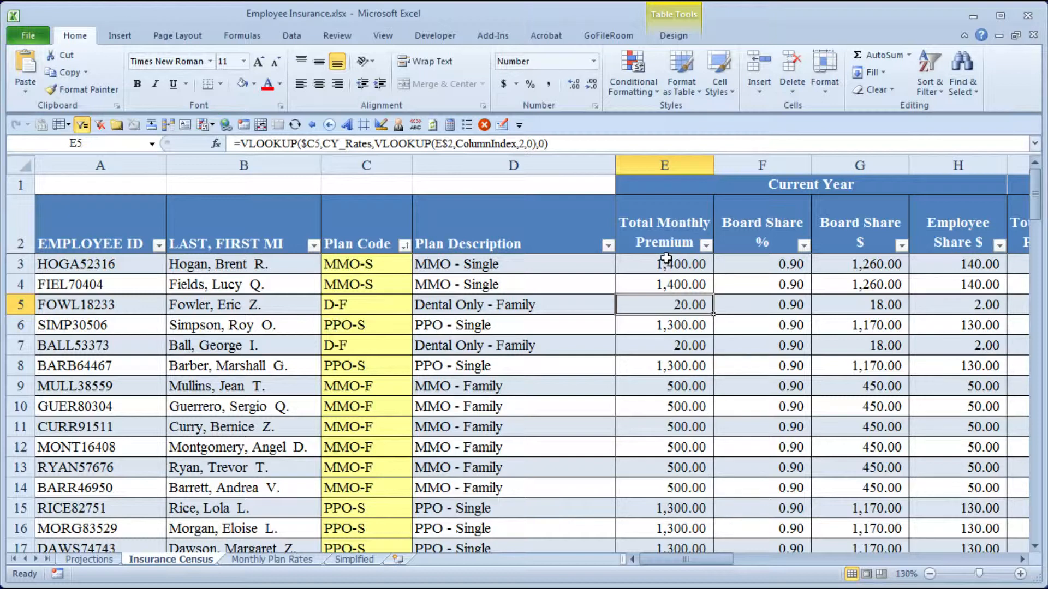
{"action": "left_click_drag", "start_coordinate": [666, 261], "coordinate": [676, 446]}
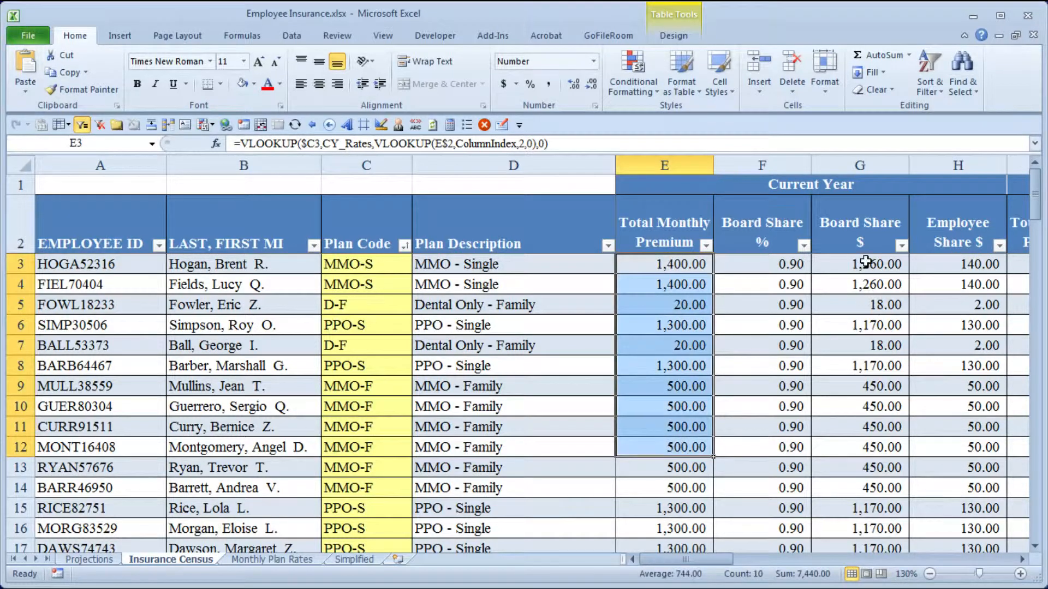
{"action": "left_click_drag", "start_coordinate": [866, 262], "coordinate": [864, 466]}
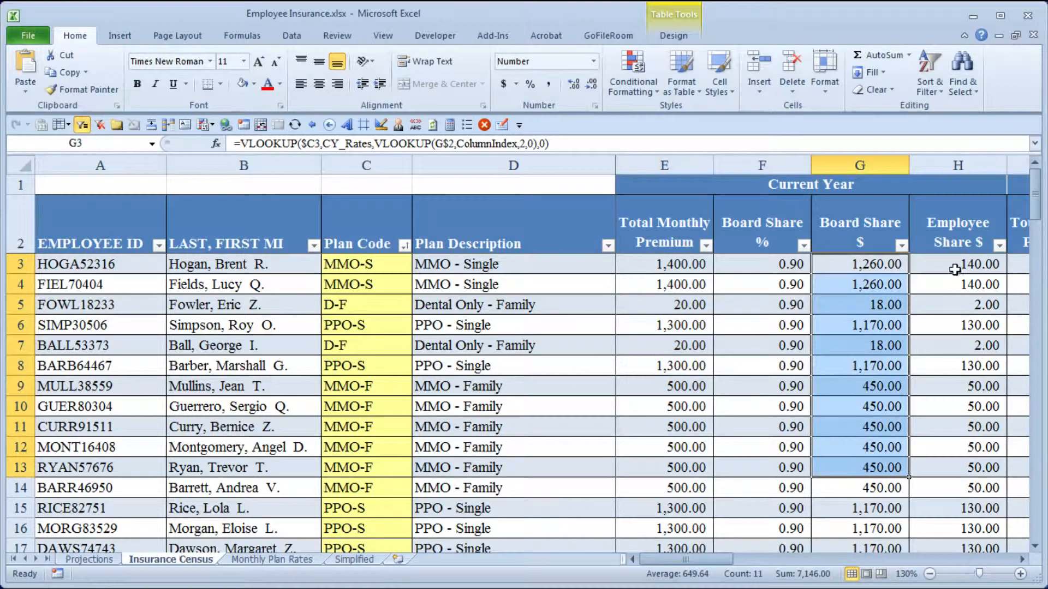
{"action": "left_click_drag", "start_coordinate": [955, 270], "coordinate": [951, 435]}
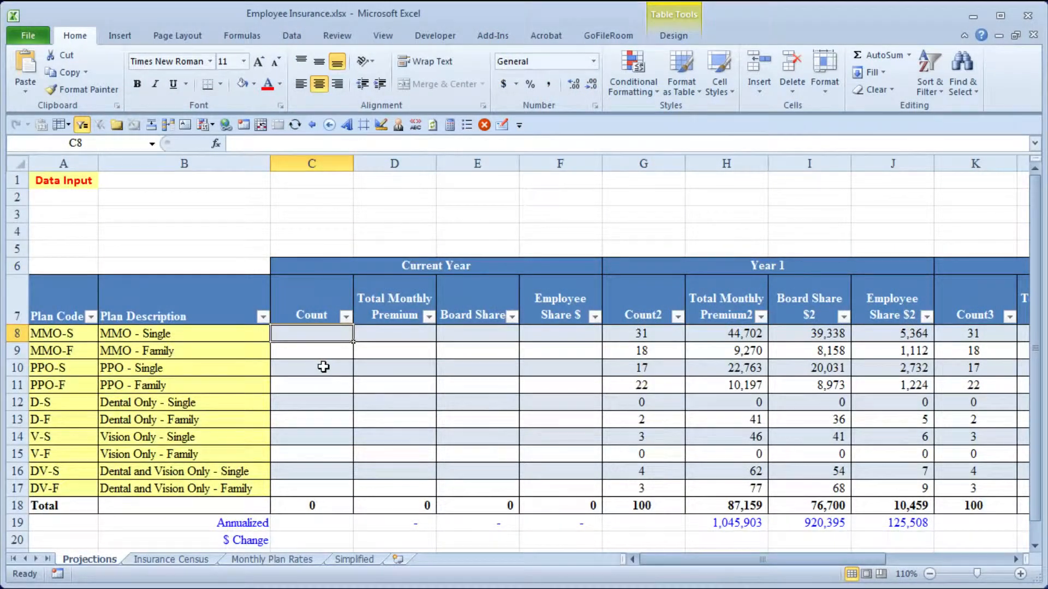
- Begin a COUNTIFS formula in the current-year Count cell of the MMO-S row on the Projections sheet
{"action": "type", "text": "="}
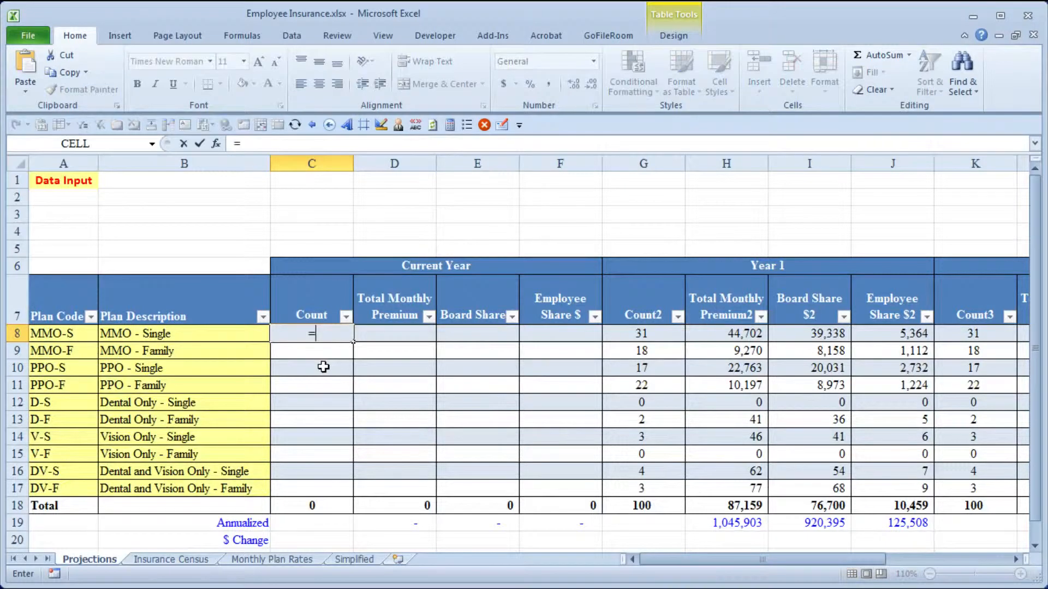
{"action": "type", "text": "coun"}
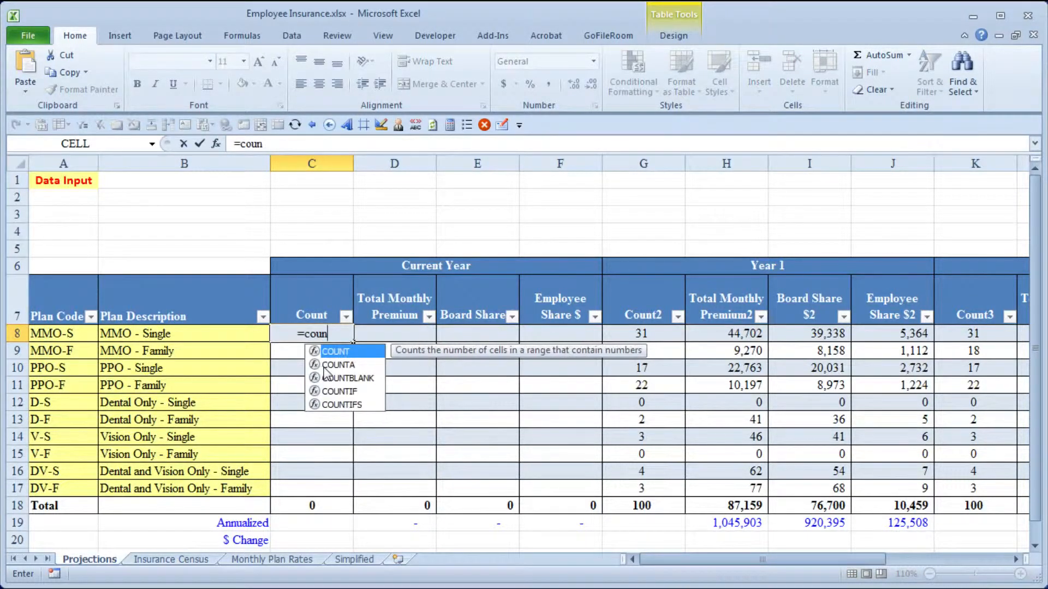
{"action": "type", "text": "ti"}
{"action": "left_click", "coordinate": [324, 367]}
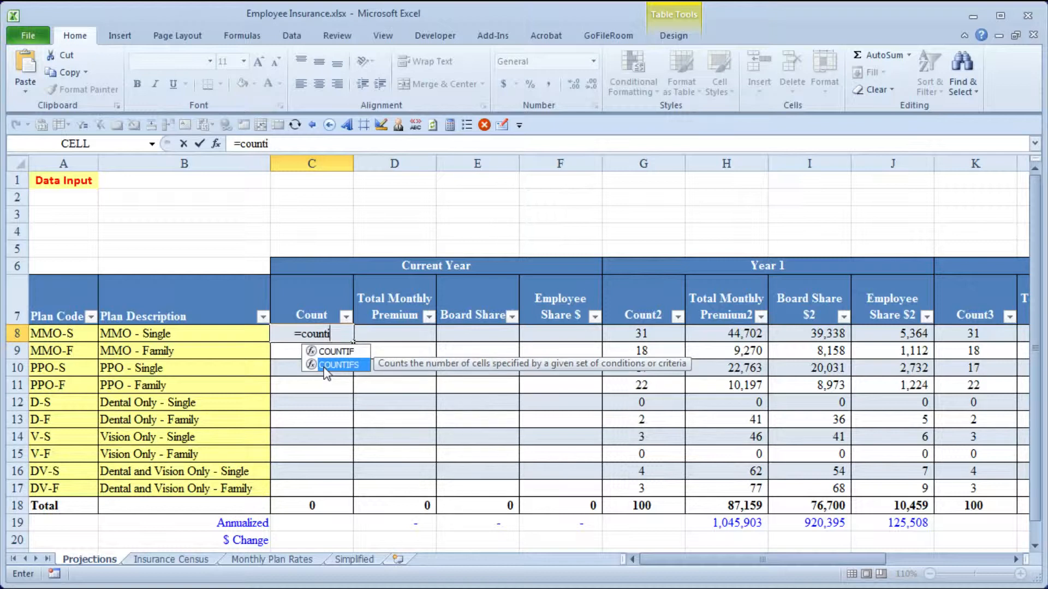
{"action": "double_click", "coordinate": [324, 366]}
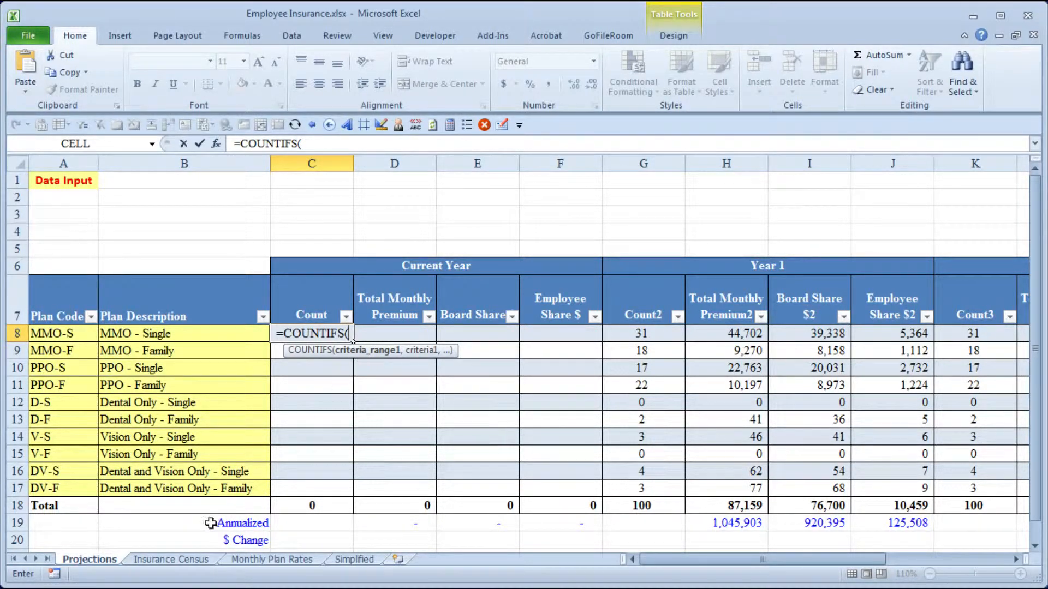
- Set the COUNTIFS criteria range to all data cells of the Insurance Census Plan Code column, InsuranceCensus[Plan Code]
{"action": "left_click", "coordinate": [185, 558]}
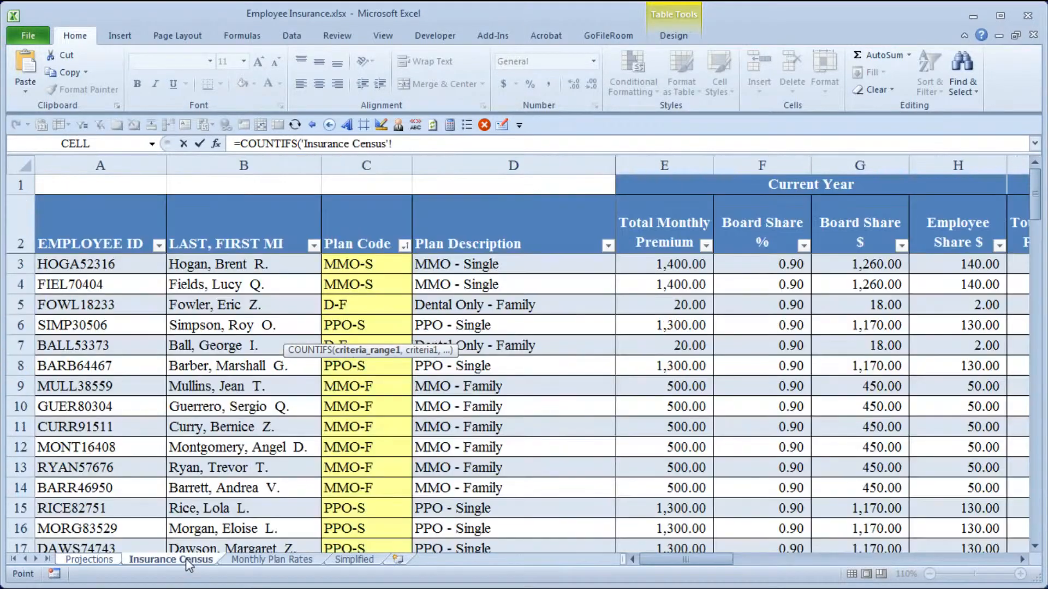
{"action": "left_click", "coordinate": [369, 248]}
{"action": "key", "text": "Down"}
{"action": "key", "text": "ctrl+shift+Down"}
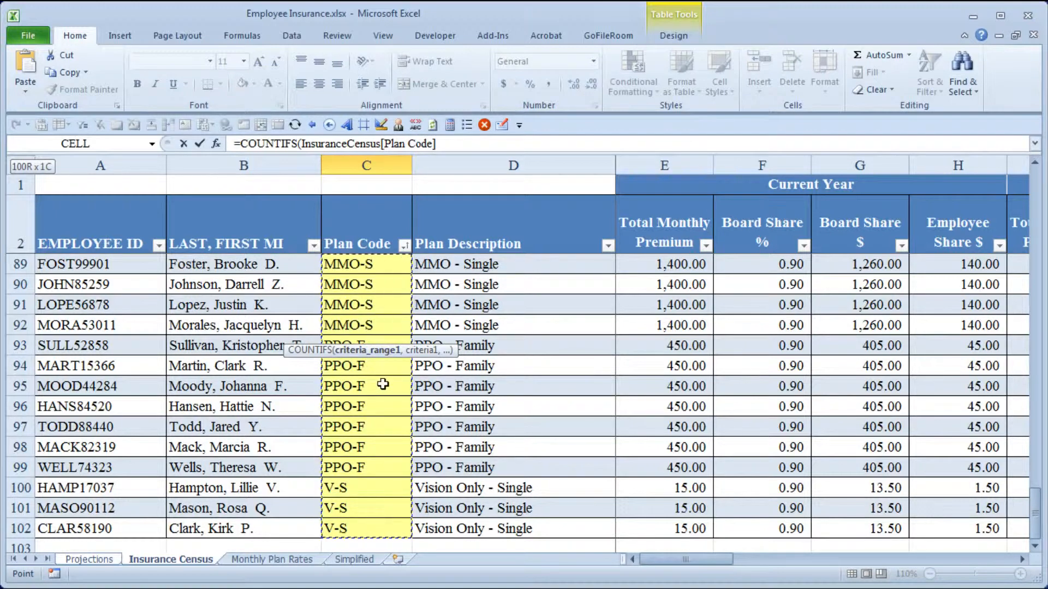
{"action": "type", "text": ","}
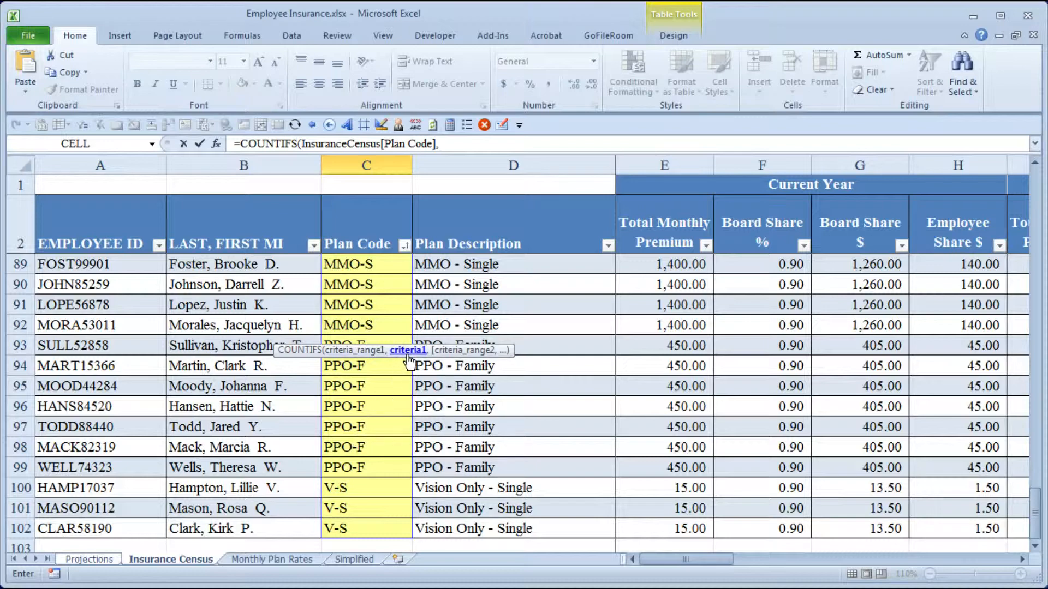
- Use the MMO-S row's own Plan Code as the criterion, enter the COUNTIFS formula in C8, and check the Count total
{"action": "left_click", "coordinate": [89, 559]}
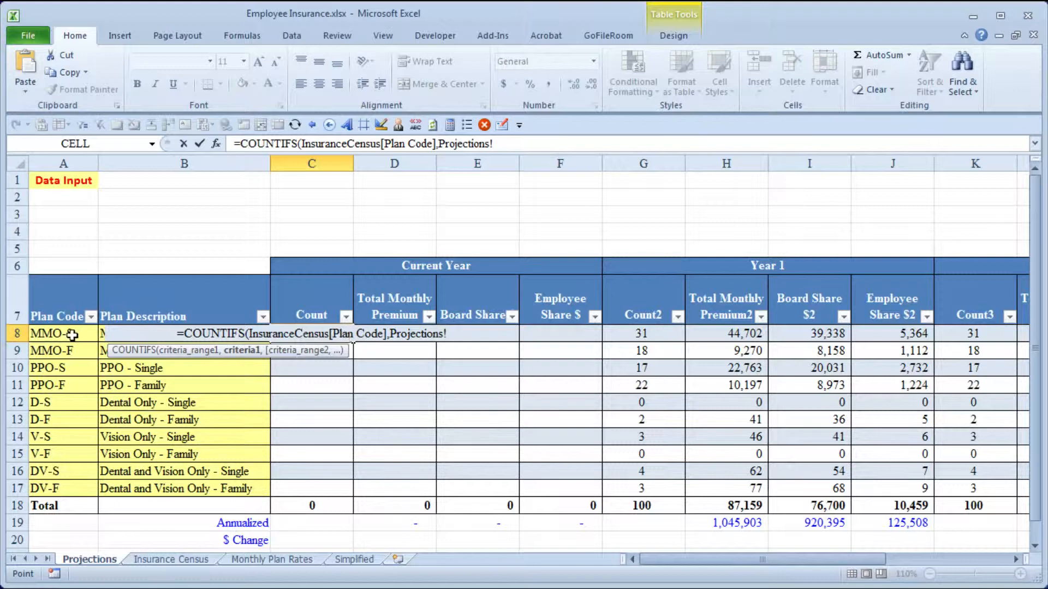
{"action": "left_click", "coordinate": [55, 334]}
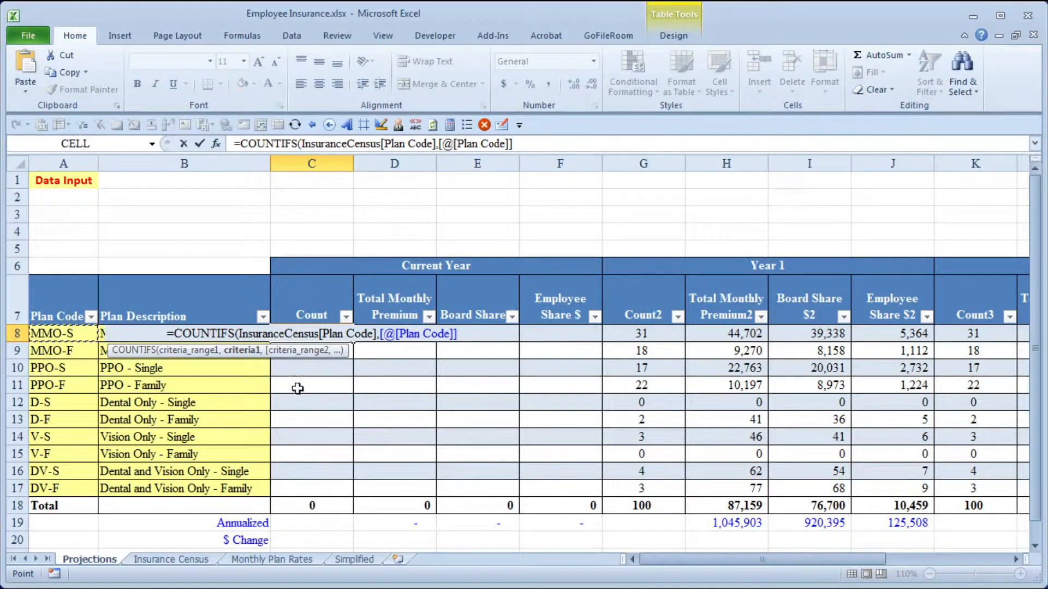
{"action": "type", "text": ")"}
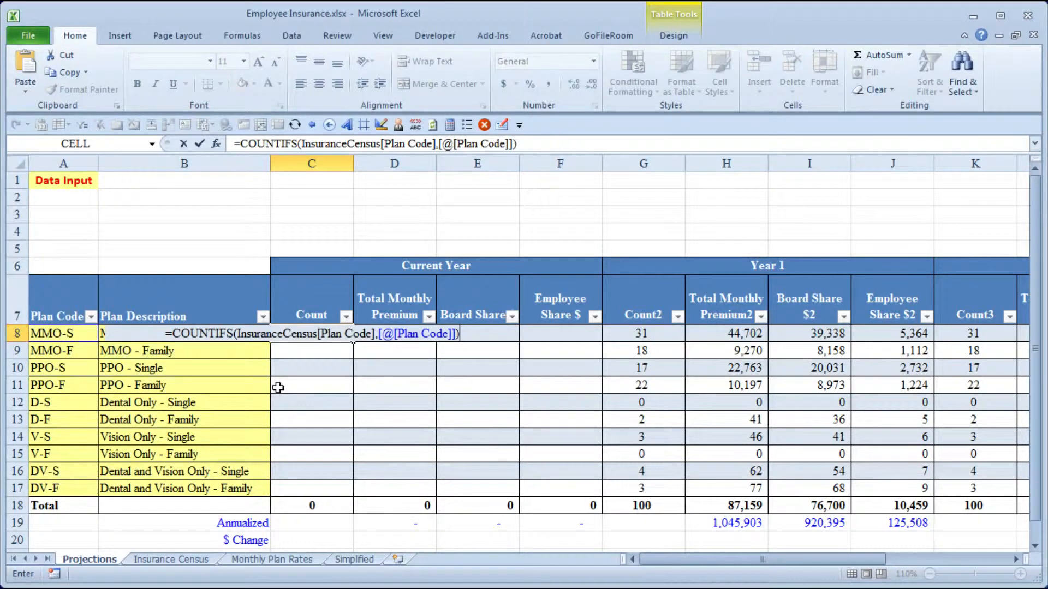
{"action": "key", "text": "ctrl+Return"}
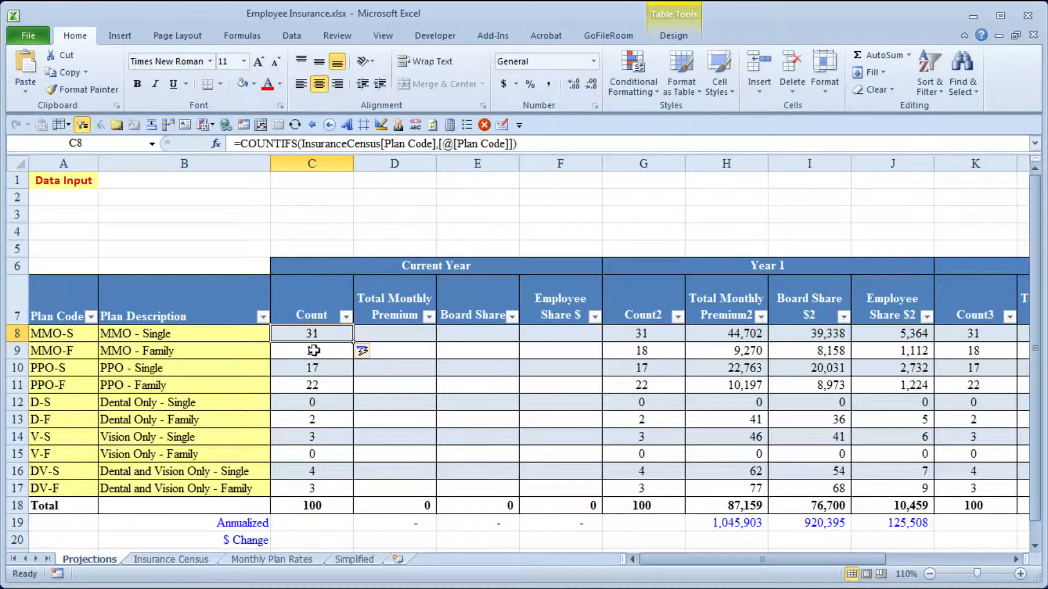
{"action": "left_click", "coordinate": [329, 506]}
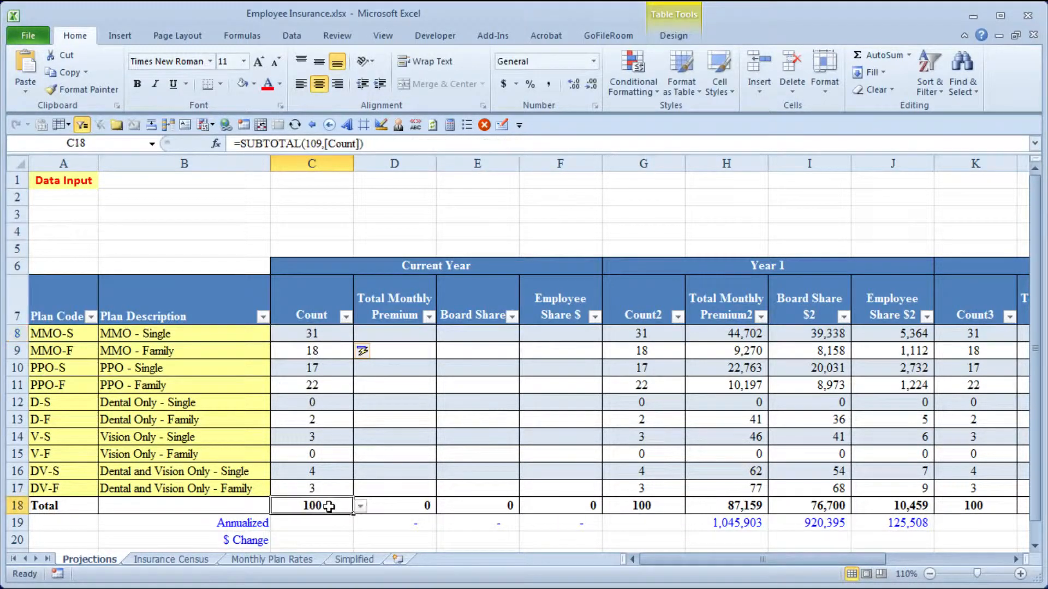
{"action": "left_click", "coordinate": [322, 334]}
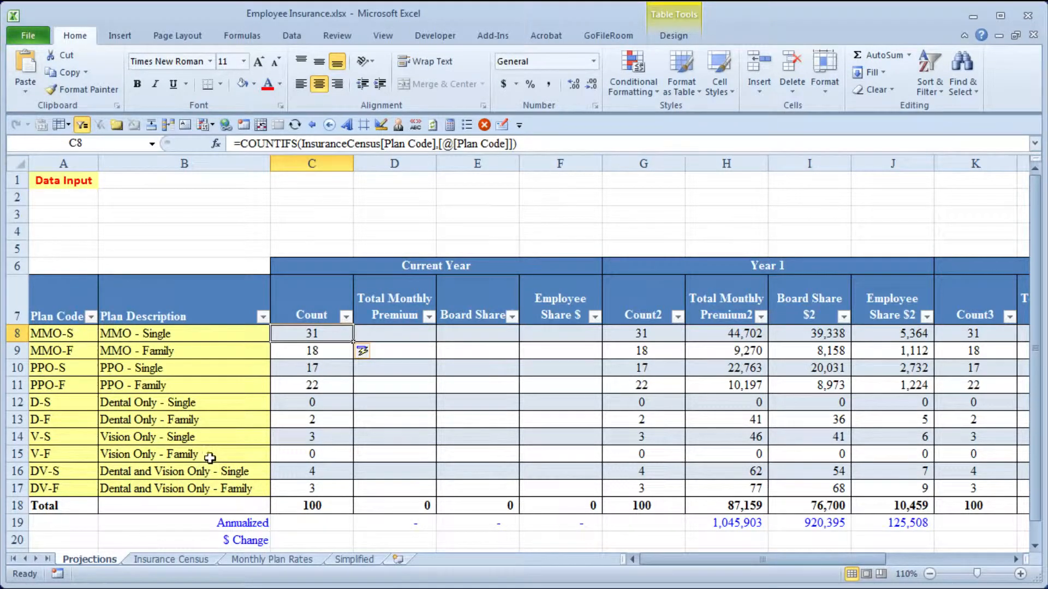
- Change the plan code in C89 of the Insurance Census sheet to MMO-F and check the counts on Projections
{"action": "left_click", "coordinate": [164, 559]}
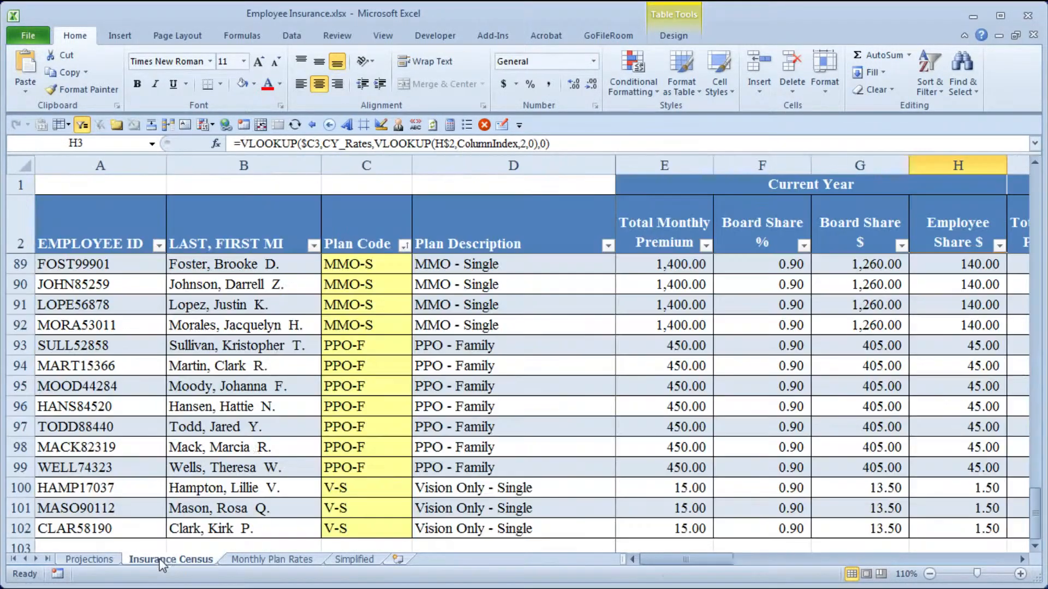
{"action": "left_click", "coordinate": [365, 265]}
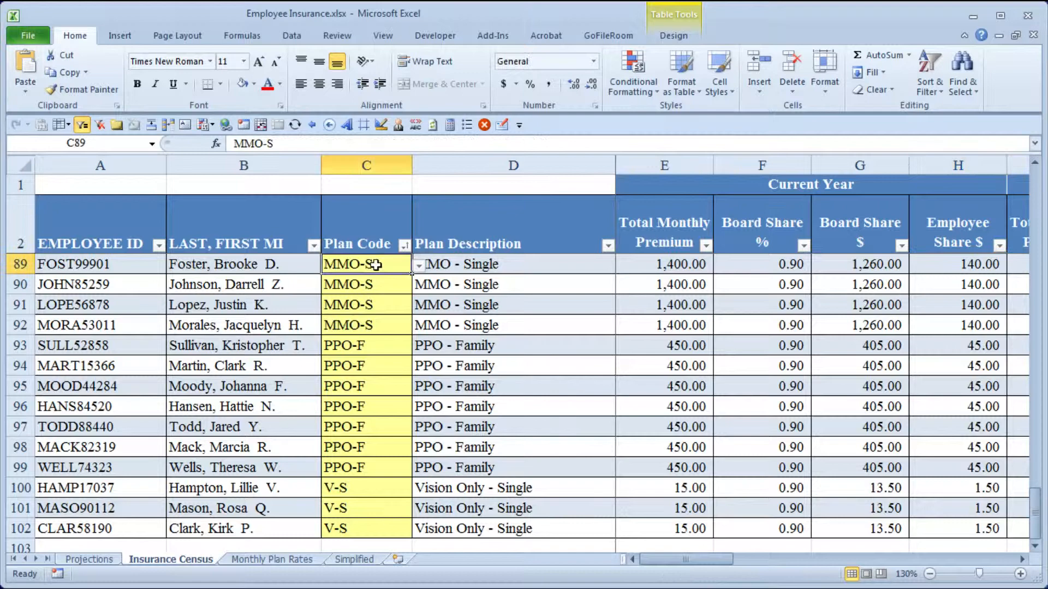
{"action": "left_click", "coordinate": [418, 266]}
{"action": "left_click", "coordinate": [386, 295]}
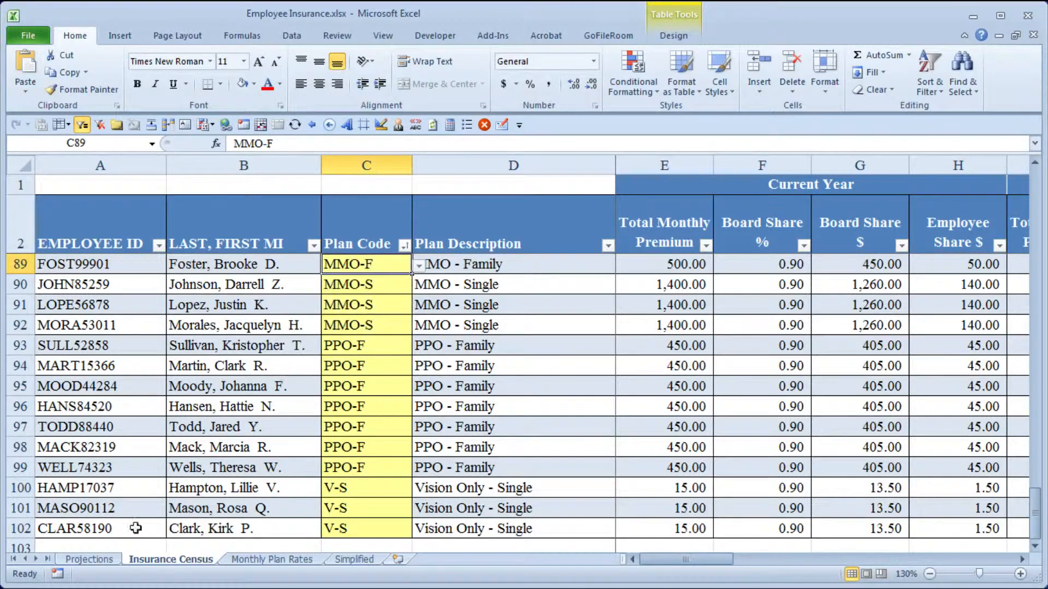
{"action": "left_click", "coordinate": [90, 560]}
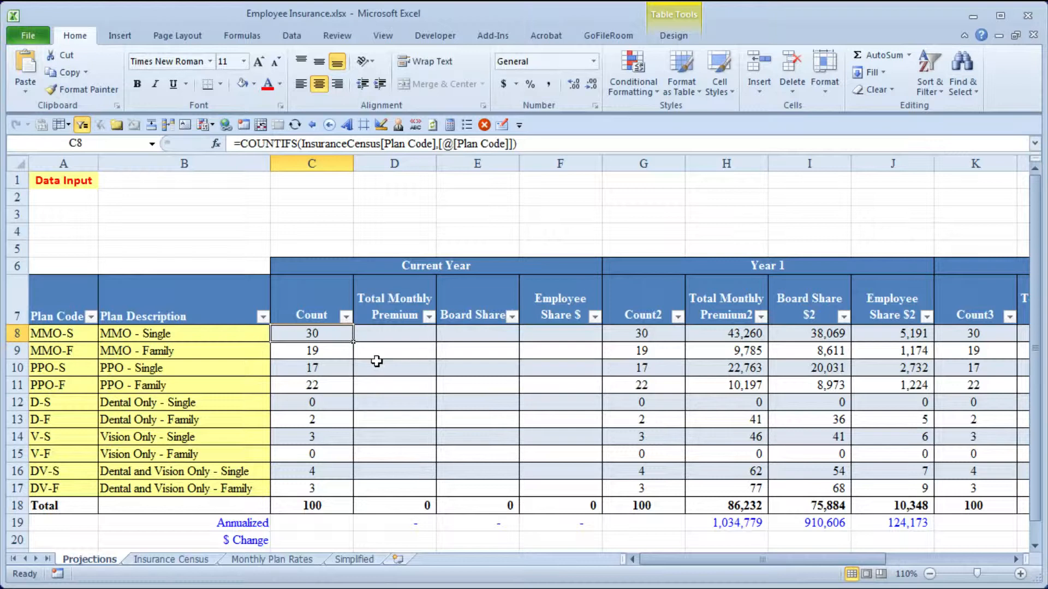
- Begin a SUMIFS formula in the current-year Total Monthly Premium cell of the MMO-S row, D8
{"action": "left_click", "coordinate": [404, 336]}
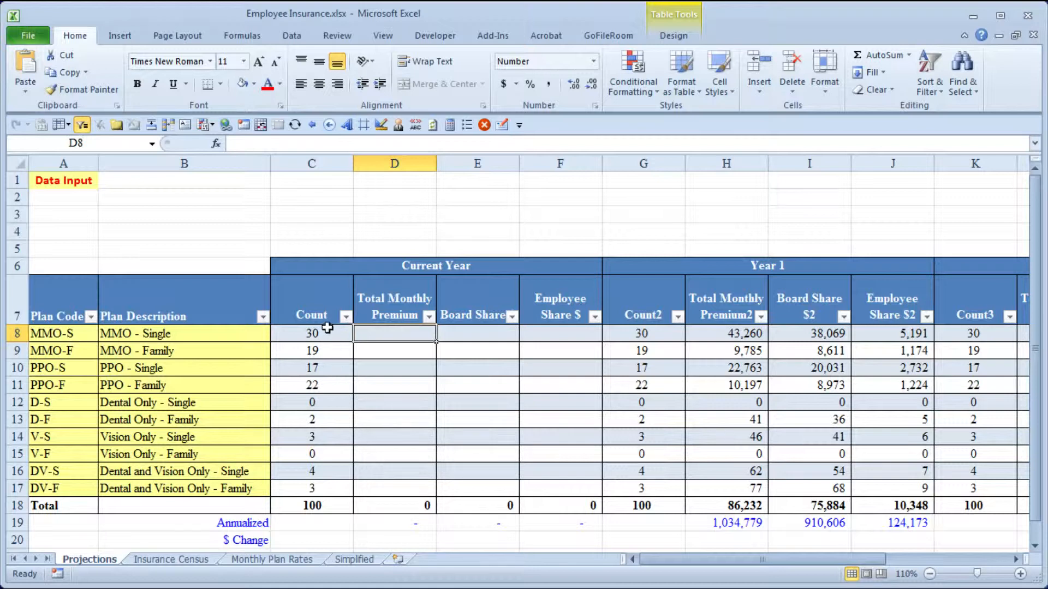
{"action": "left_click_drag", "start_coordinate": [328, 334], "coordinate": [326, 489]}
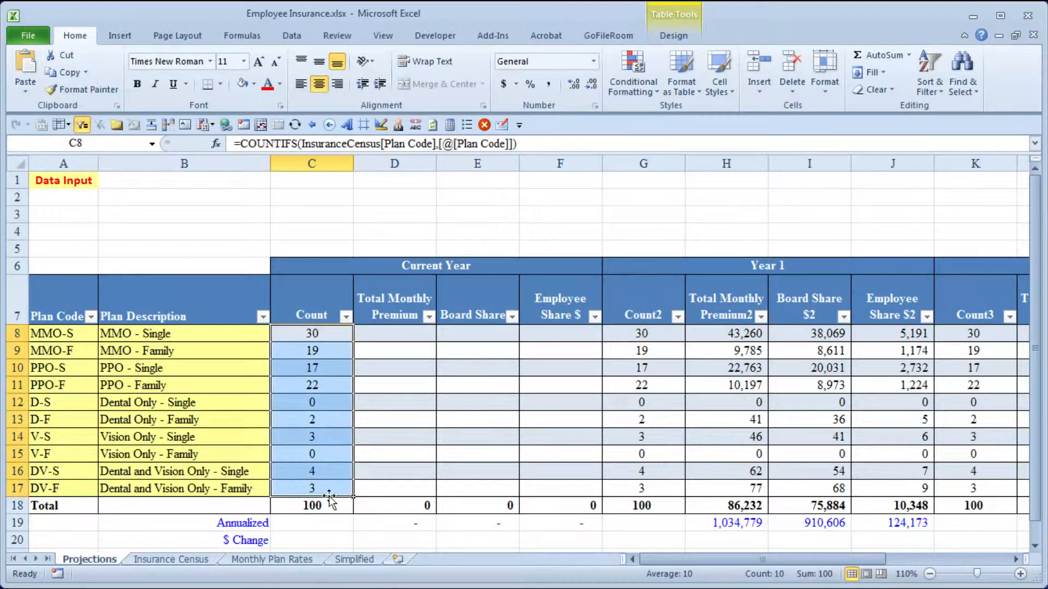
{"action": "left_click", "coordinate": [400, 333]}
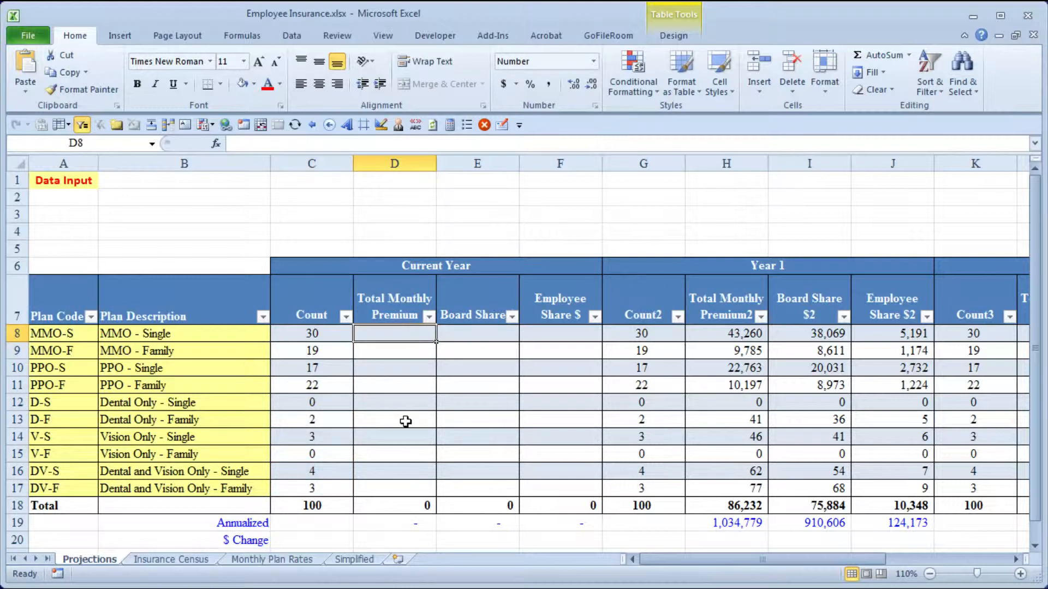
{"action": "type", "text": "="}
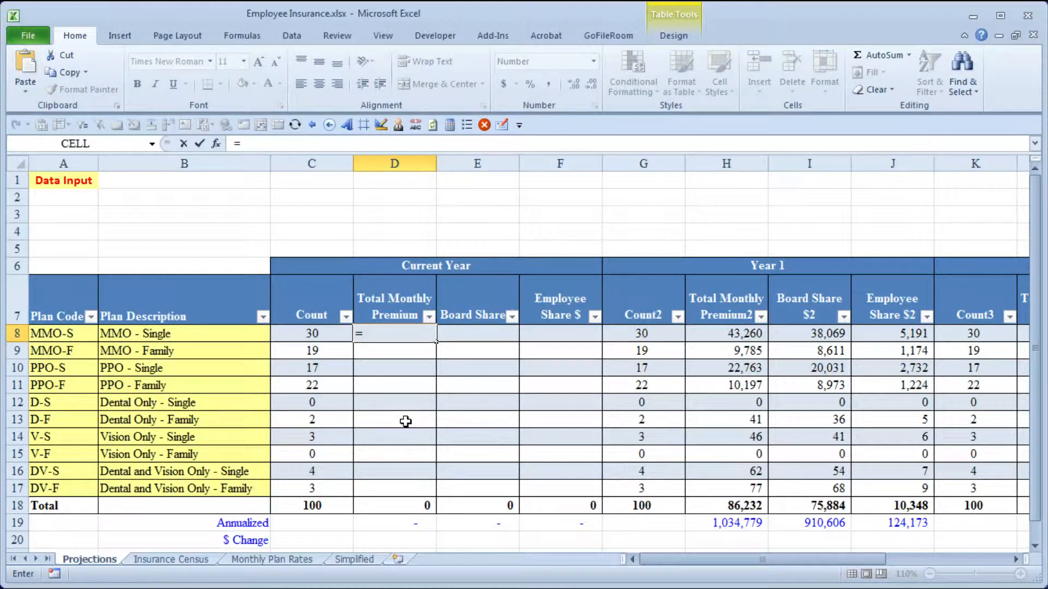
{"action": "type", "text": "su"}
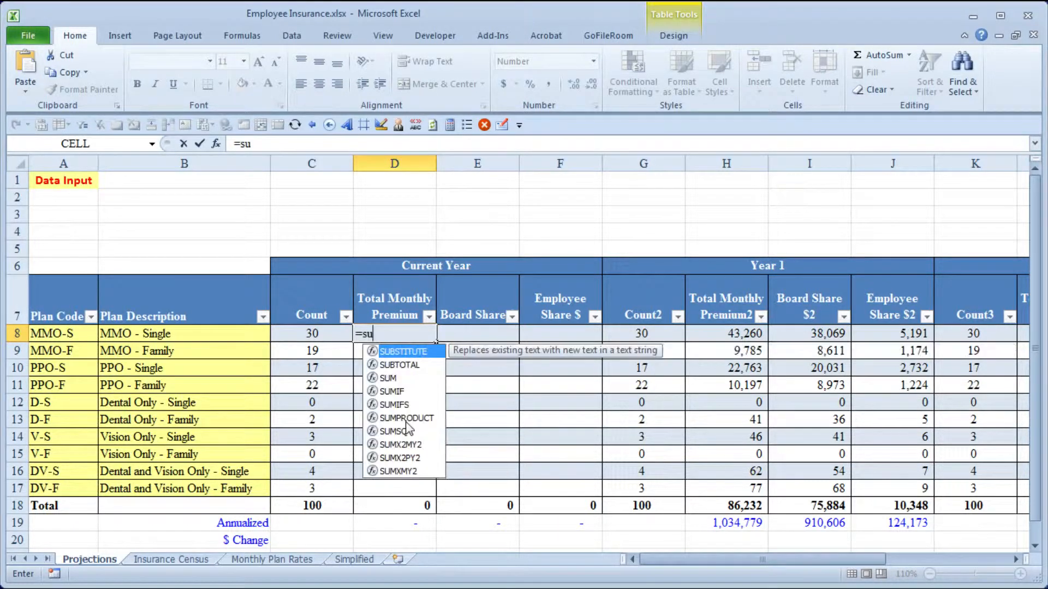
{"action": "type", "text": "mif"}
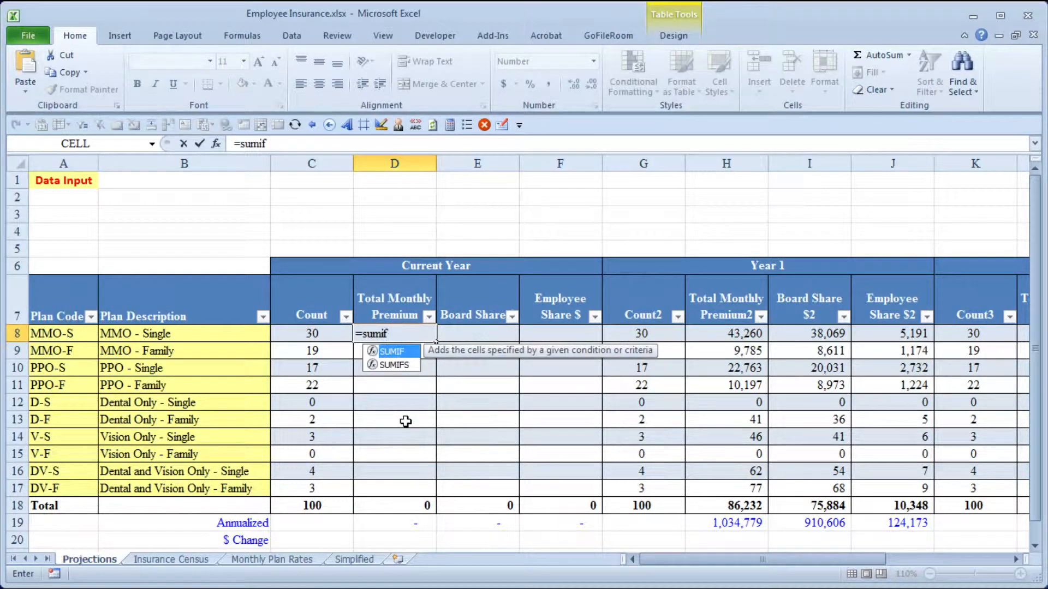
{"action": "type", "text": "s"}
{"action": "key", "text": "Tab"}
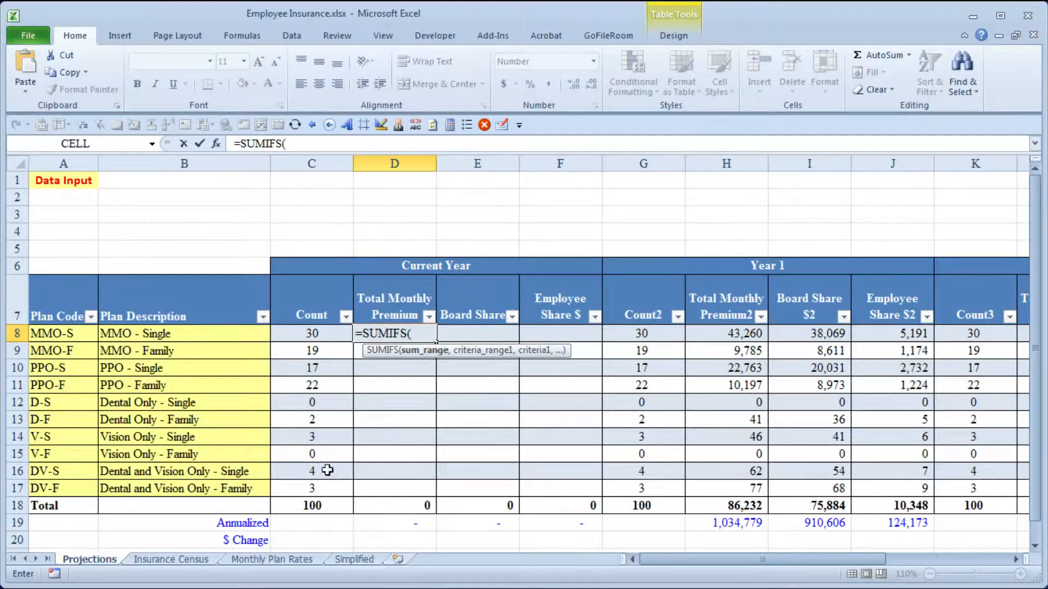
- Set the SUMIFS sum range to the current-year premium column of the census table, InsuranceCensus[Total Monthly Premium]
{"action": "left_click", "coordinate": [175, 559]}
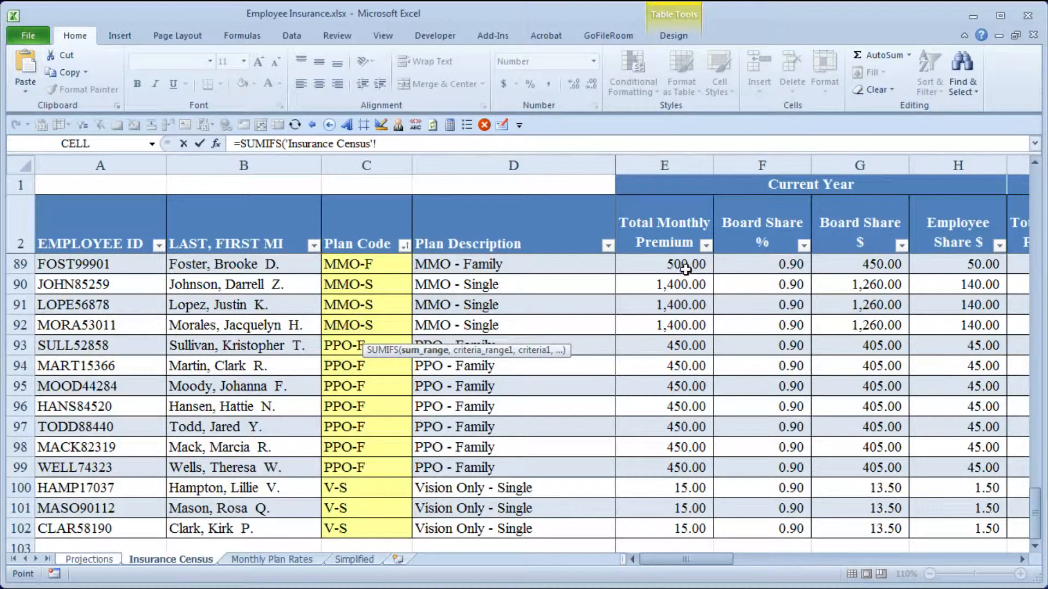
{"action": "left_click", "coordinate": [676, 244]}
{"action": "key", "text": "Down"}
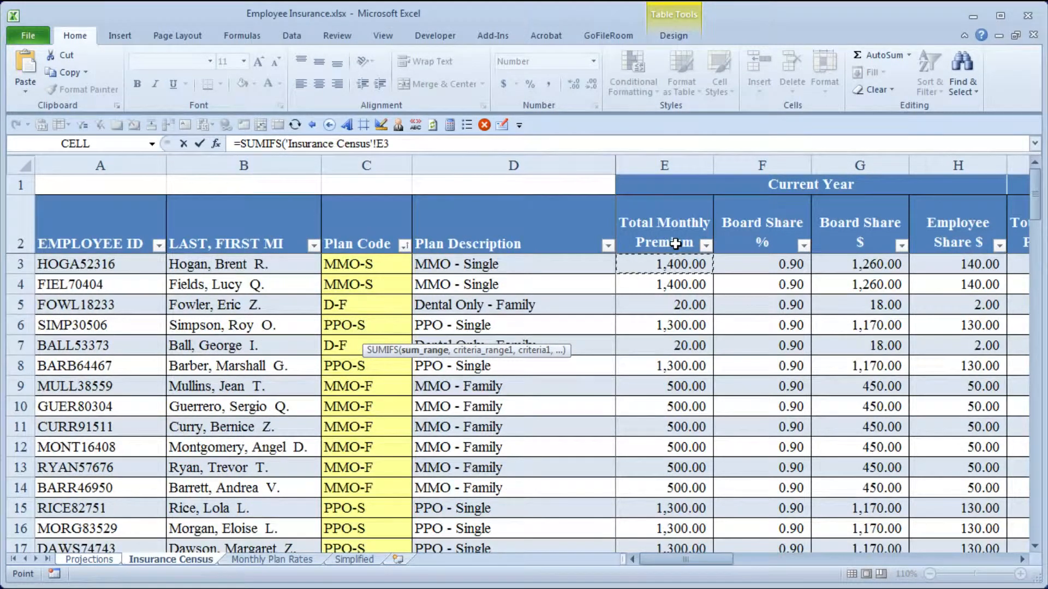
{"action": "left_click", "coordinate": [676, 243]}
{"action": "key", "text": "Down"}
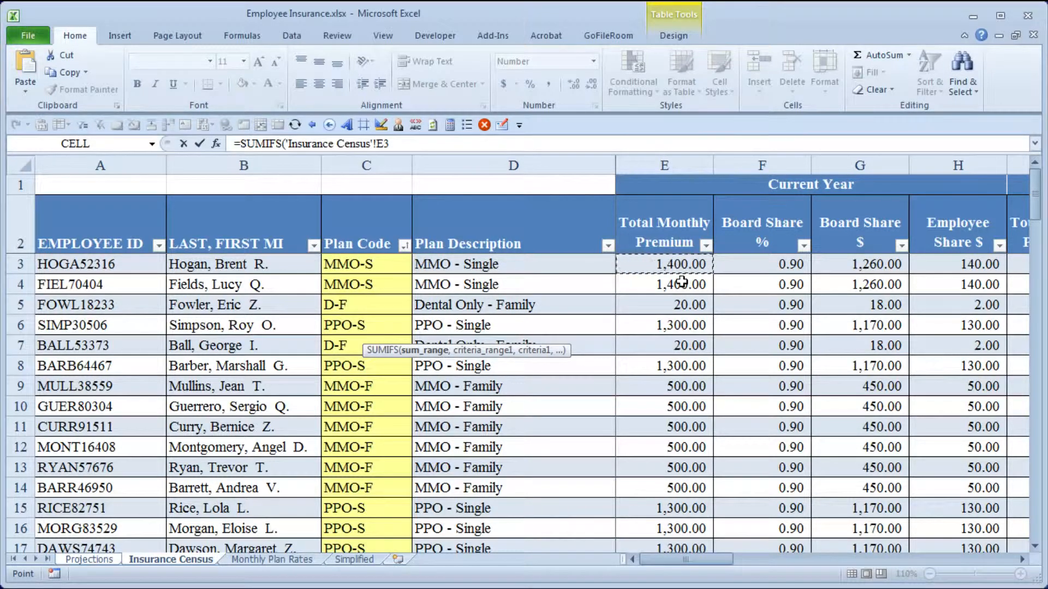
{"action": "key", "text": "ctrl+shift+Down"}
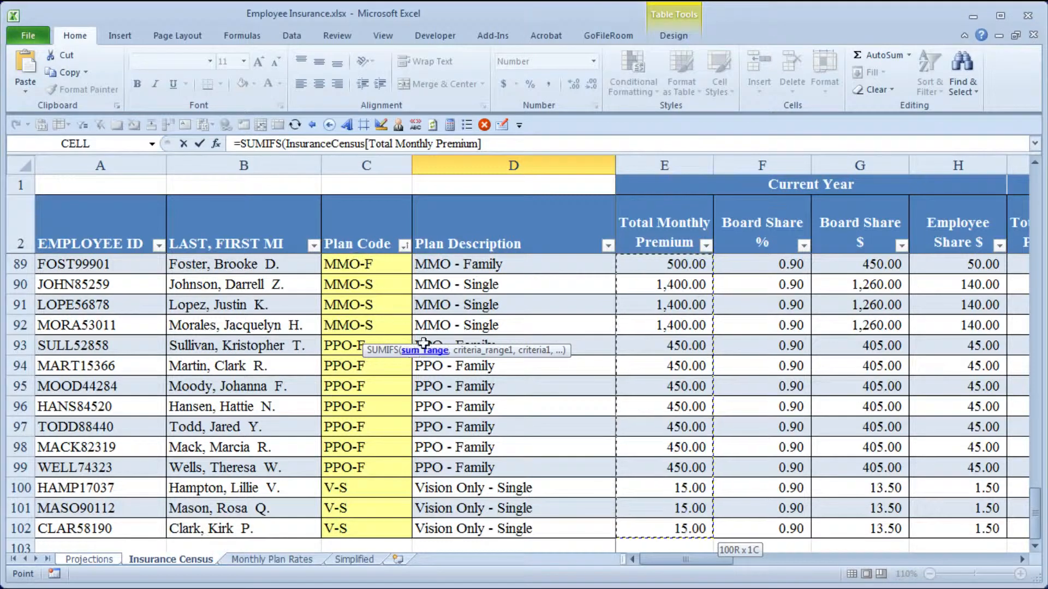
{"action": "type", "text": ","}
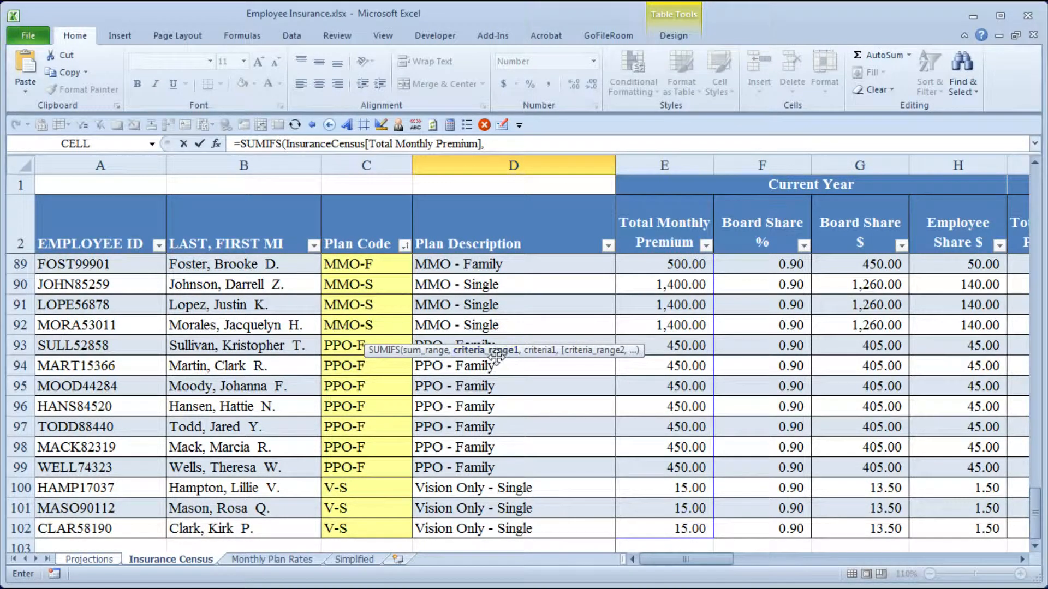
- Set the SUMIFS criteria range to the Plan Code column of the census table, InsuranceCensus[Plan Code]
{"action": "left_click", "coordinate": [376, 238]}
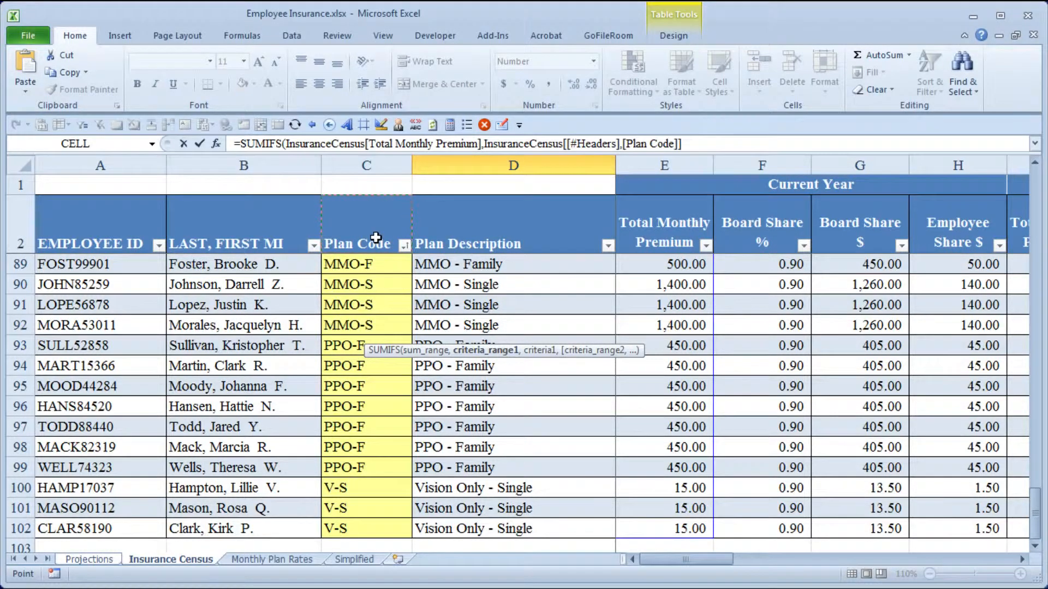
{"action": "key", "text": "Down"}
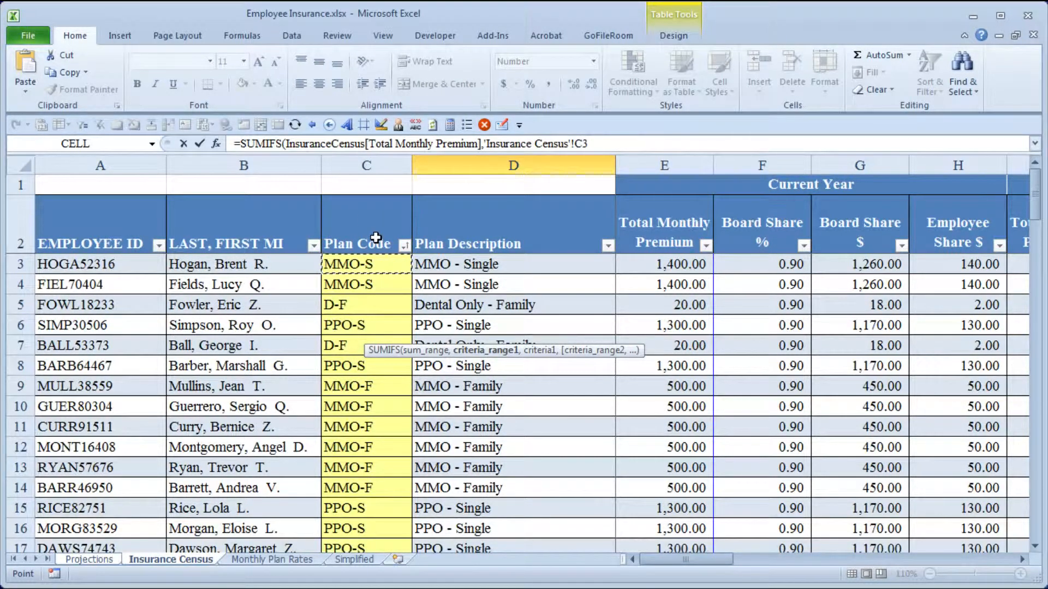
{"action": "key", "text": "ctrl+shift+Down"}
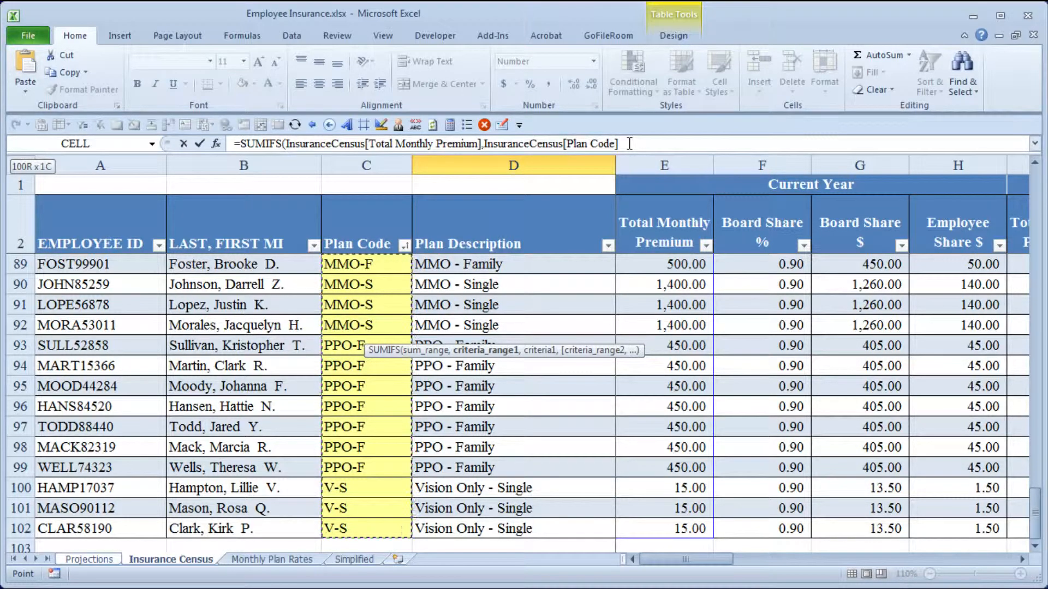
{"action": "type", "text": ","}
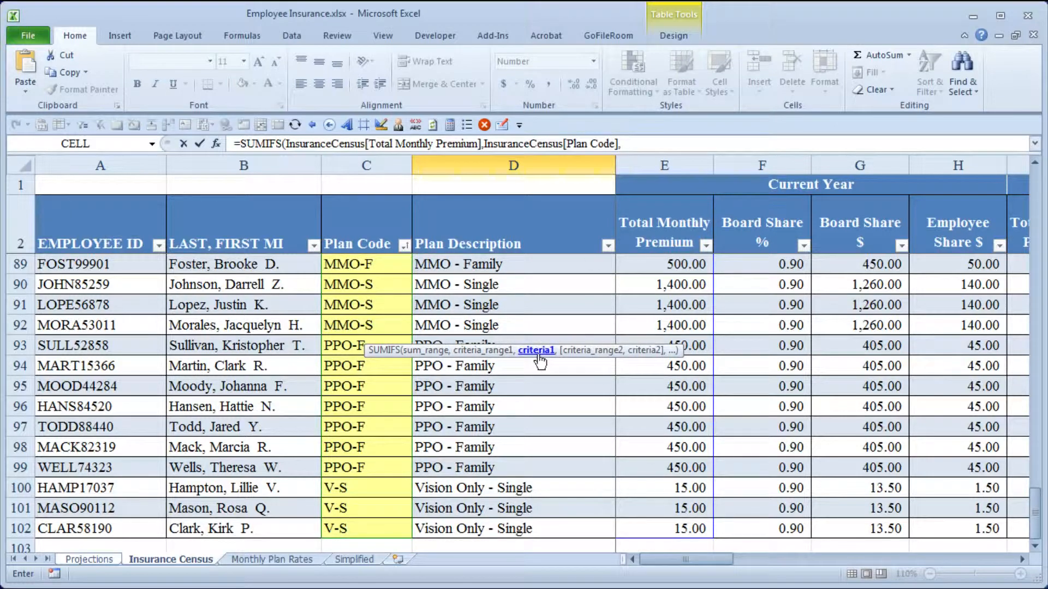
- Use the MMO-S row's own Plan Code on Projections as the criterion, enter the SUMIFS formula in D8, and check the filled premium column
{"action": "left_click", "coordinate": [104, 559]}
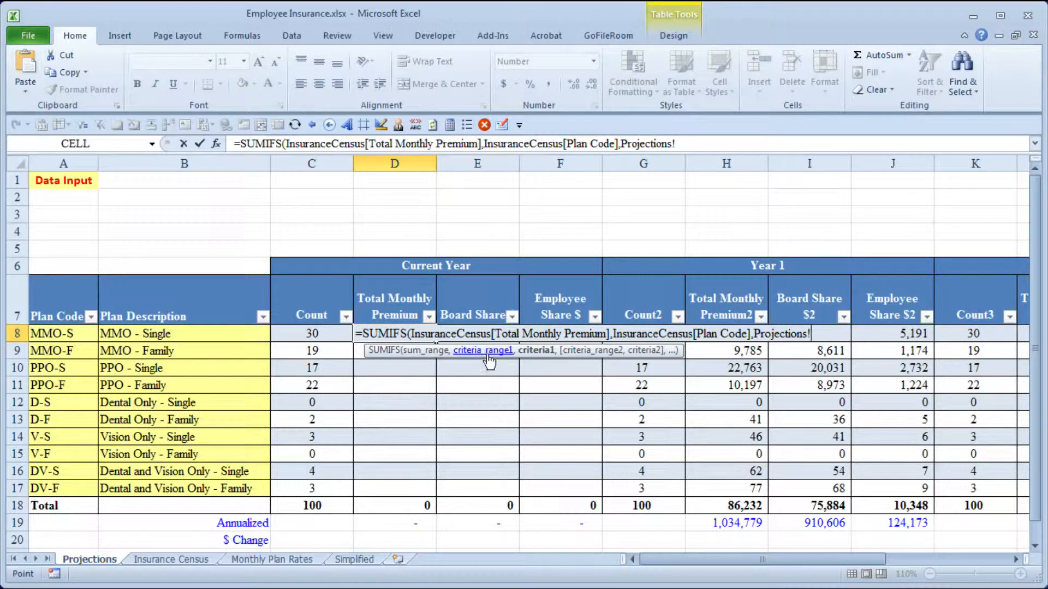
{"action": "left_click", "coordinate": [66, 335]}
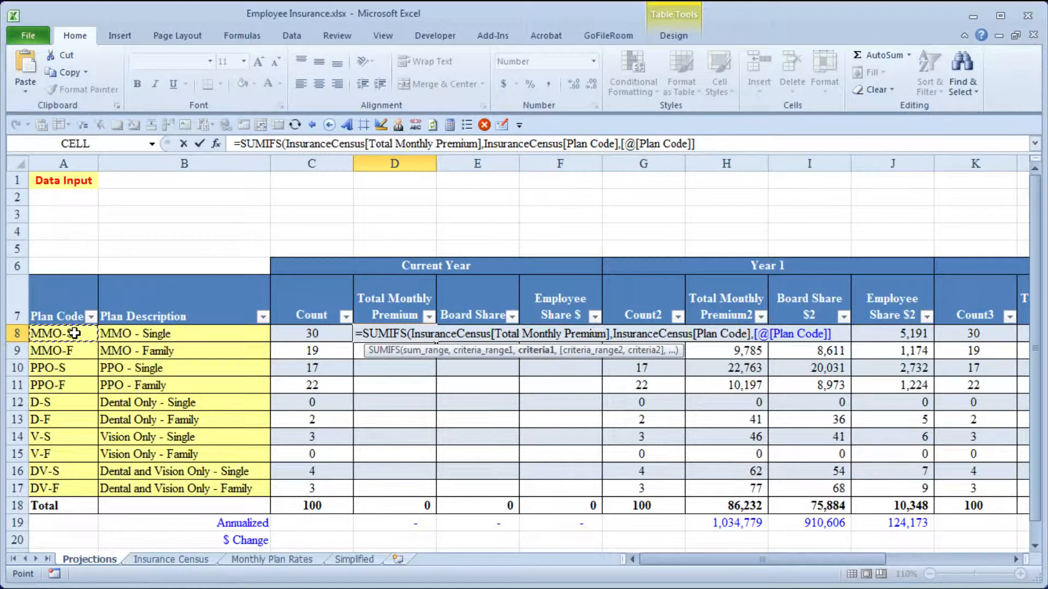
{"action": "type", "text": ")"}
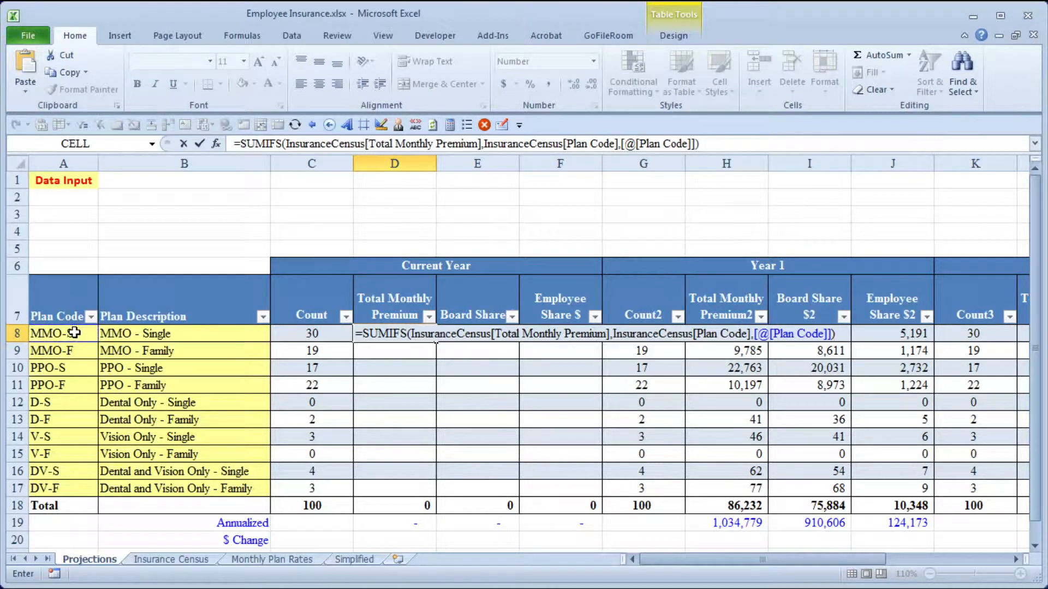
{"action": "key", "text": "ctrl+Return"}
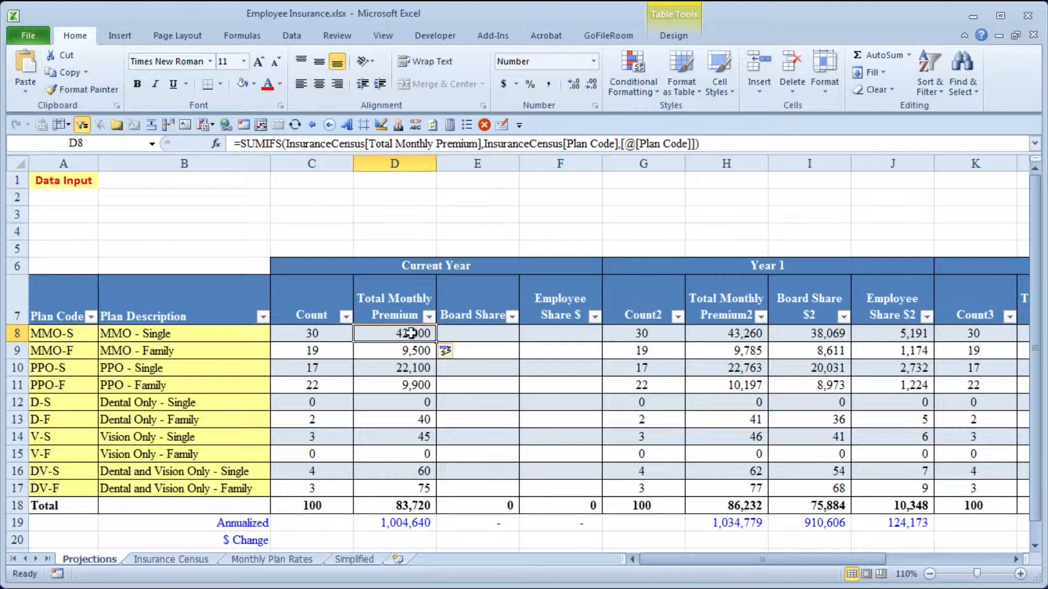
{"action": "left_click", "coordinate": [397, 351]}
{"action": "left_click", "coordinate": [399, 367]}
{"action": "left_click", "coordinate": [398, 384]}
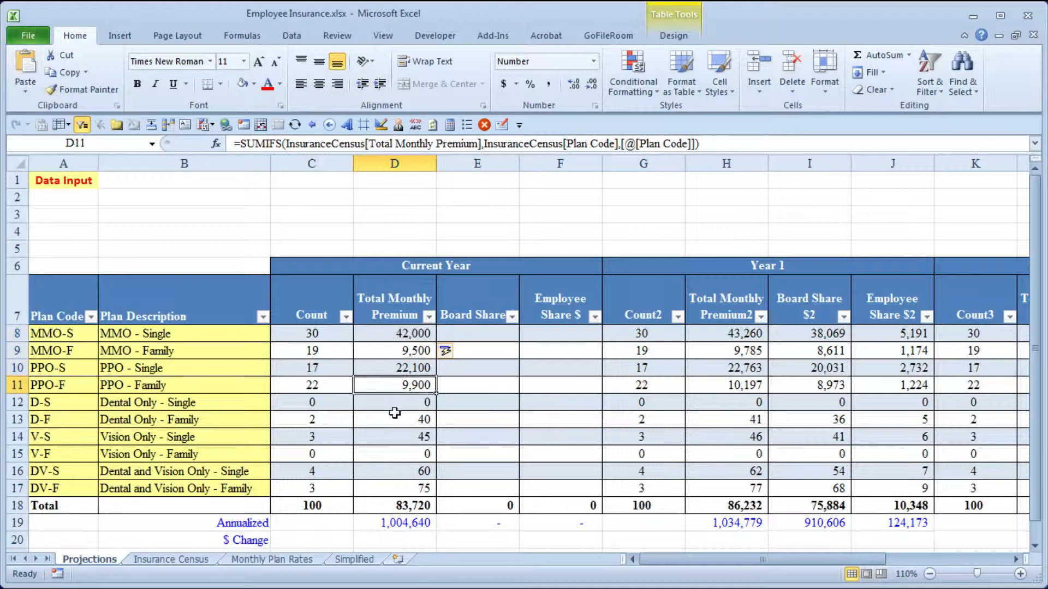
{"action": "left_click", "coordinate": [395, 413]}
{"action": "left_click", "coordinate": [399, 484]}
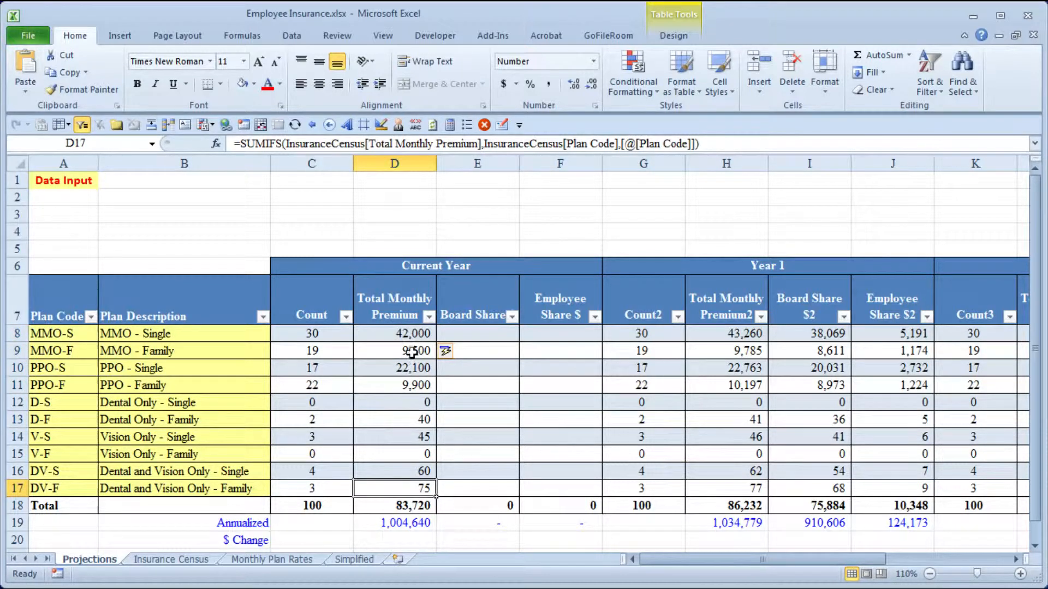
- Copy the SUMIFS formula from D8 into the current-year Board Share cell of the MMO-S row, E8
{"action": "left_click", "coordinate": [468, 333]}
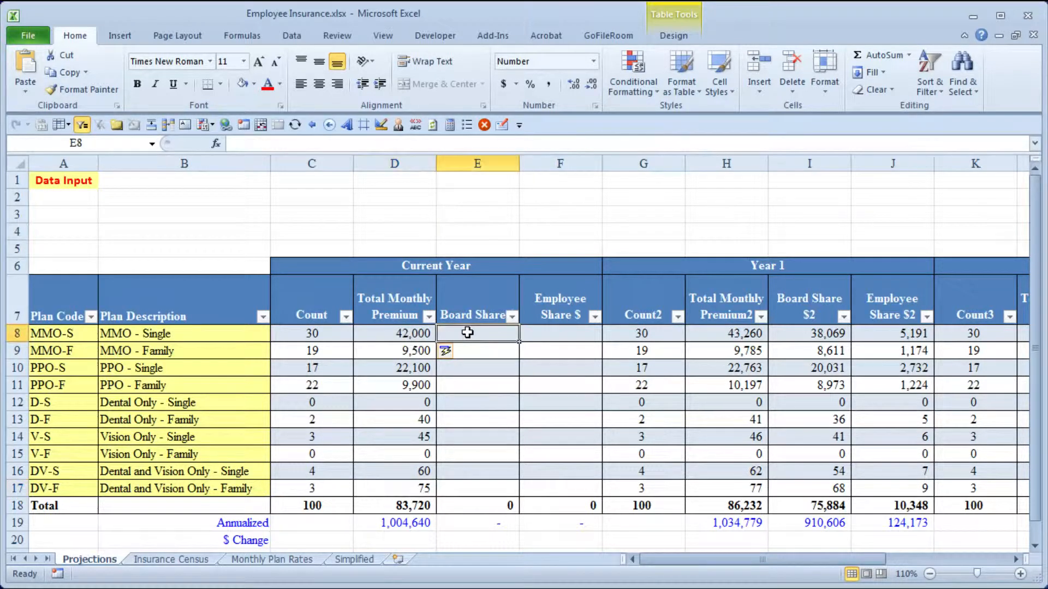
{"action": "left_click_drag", "start_coordinate": [468, 333], "coordinate": [552, 479]}
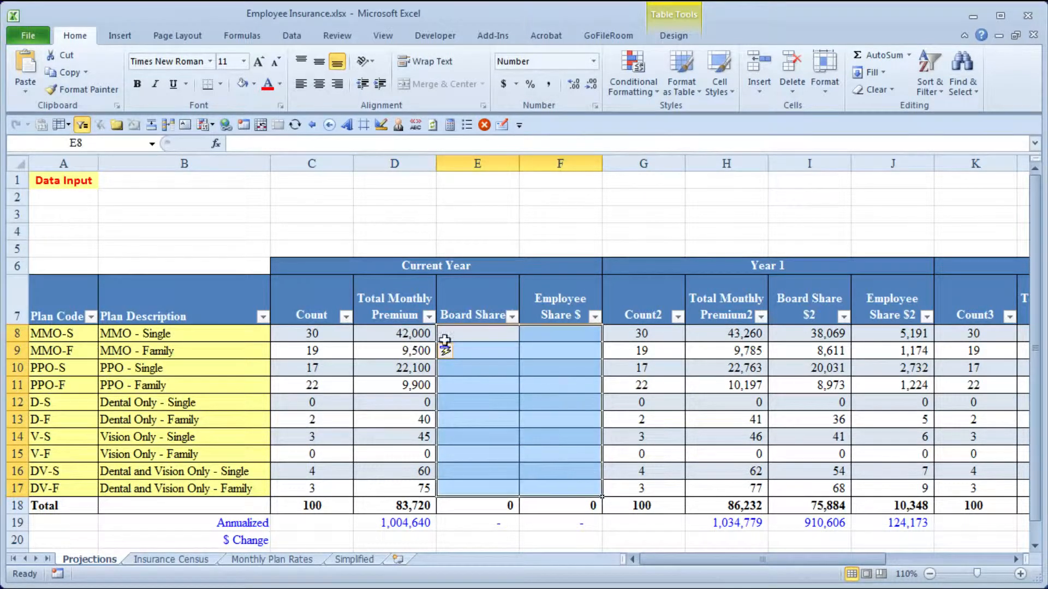
{"action": "left_click", "coordinate": [404, 336]}
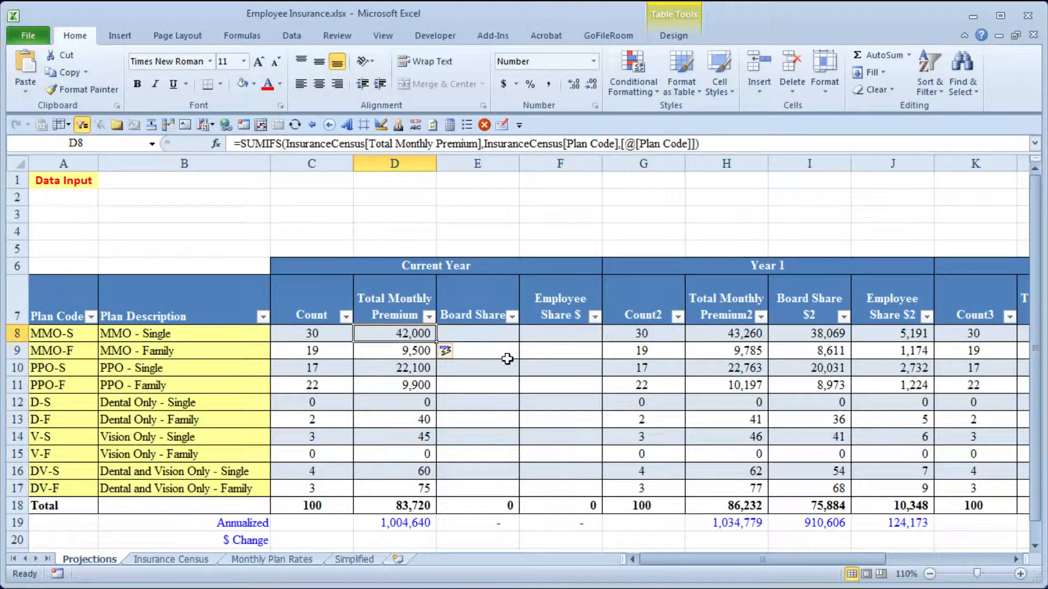
{"action": "key", "text": "ctrl+c"}
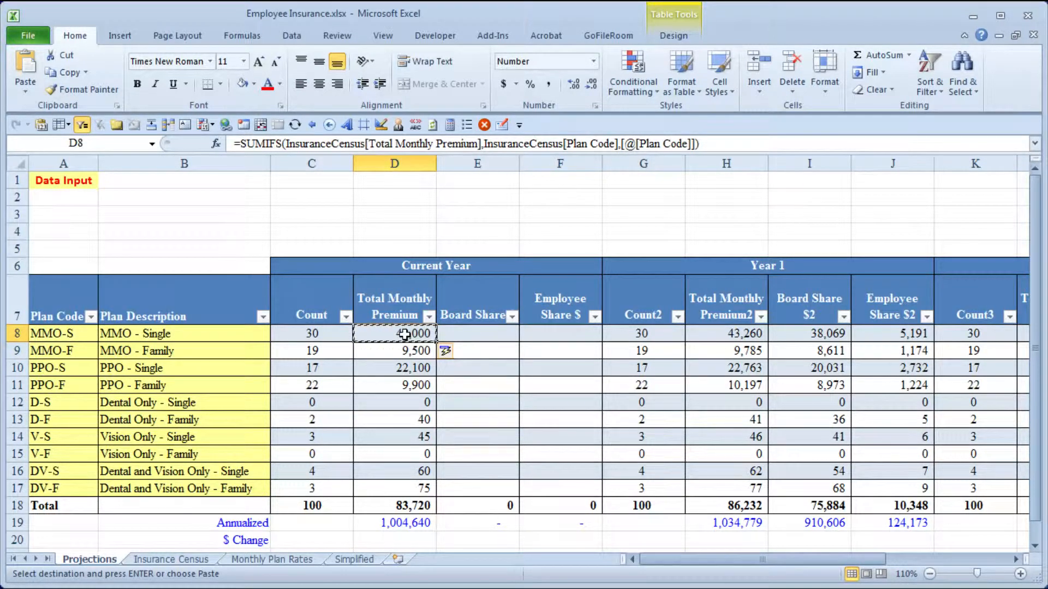
{"action": "left_click", "coordinate": [476, 335]}
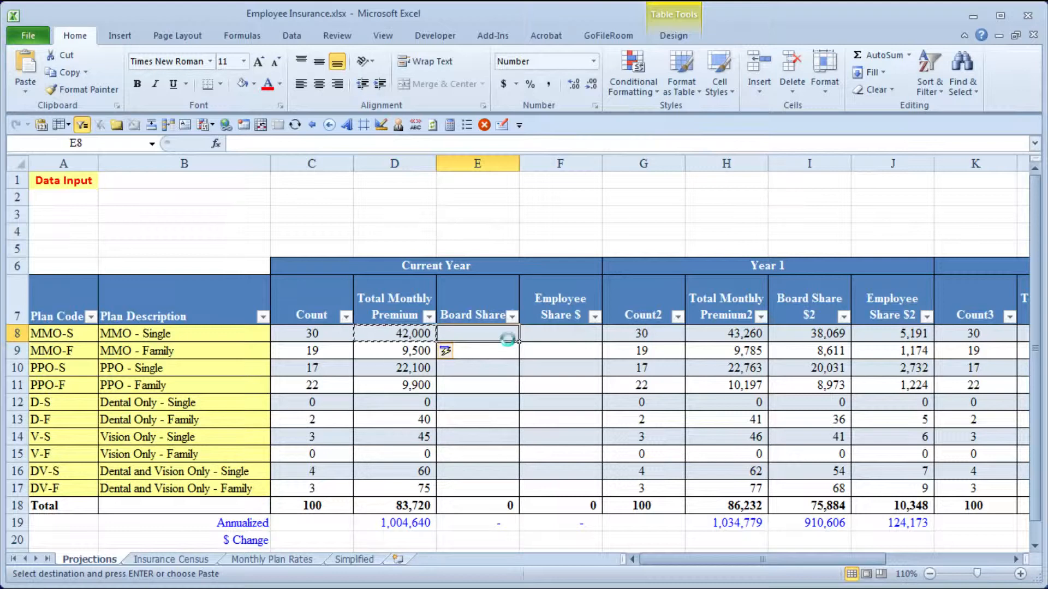
{"action": "key", "text": "ctrl+v"}
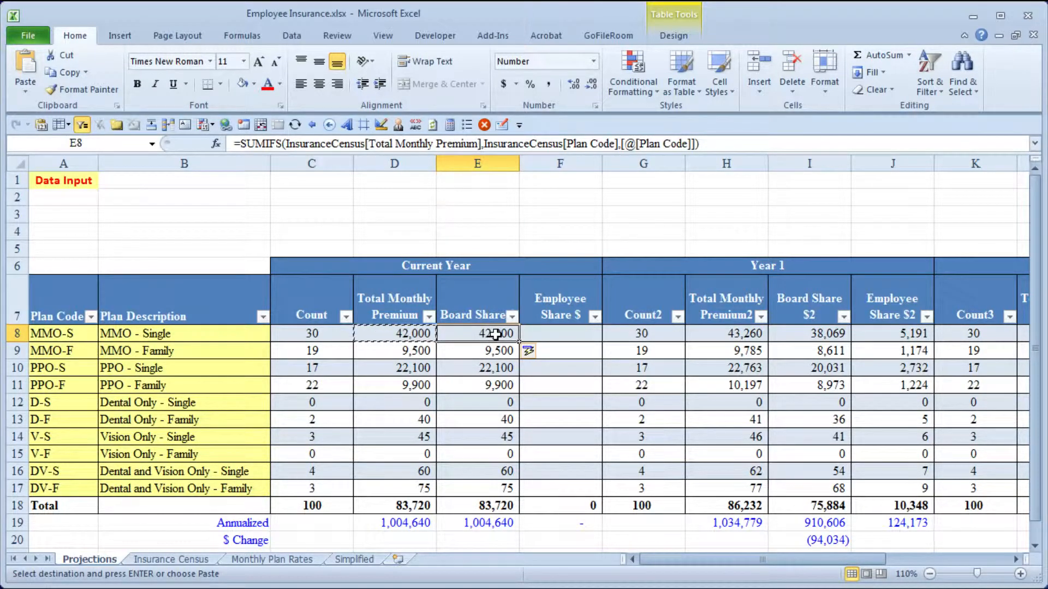
- Replace the sum range of the E8 formula with the census table's current-year board share column, InsuranceCensus[Board Share $]
{"action": "double_click", "coordinate": [495, 334]}
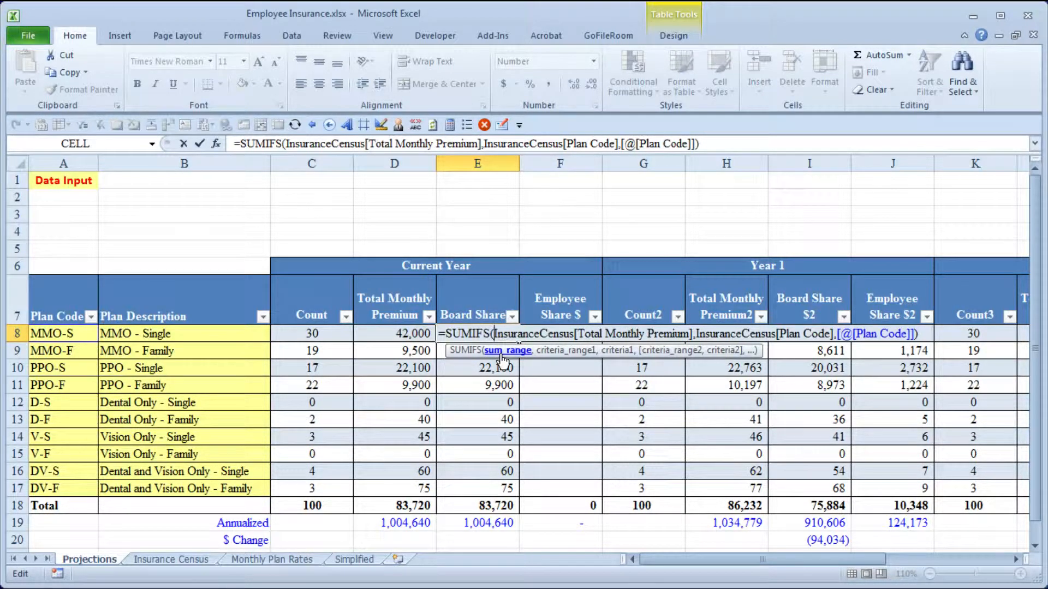
{"action": "left_click", "coordinate": [501, 356]}
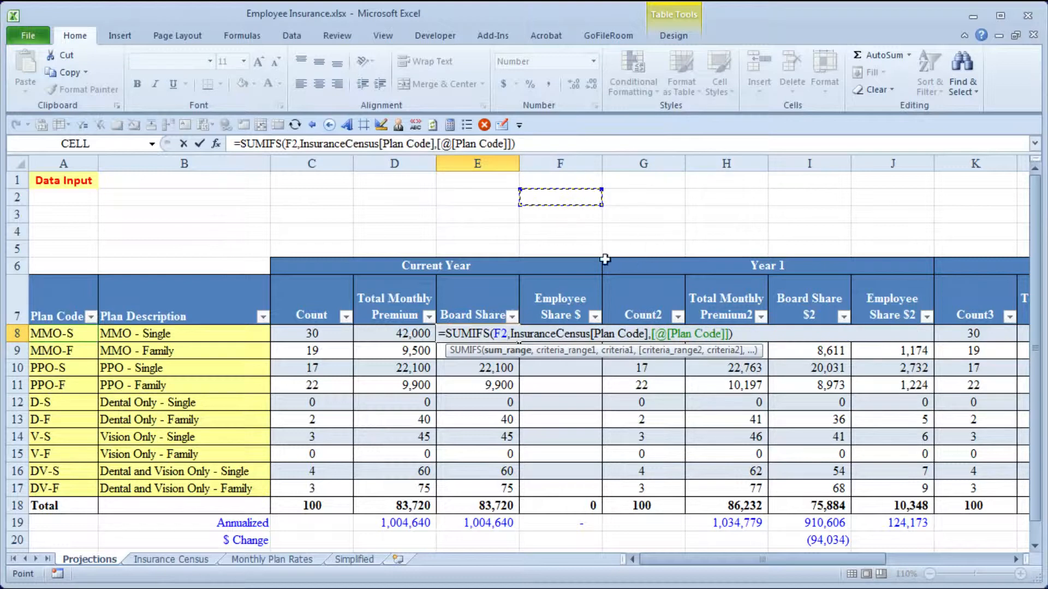
{"action": "left_click", "coordinate": [500, 352]}
{"action": "left_click", "coordinate": [164, 560]}
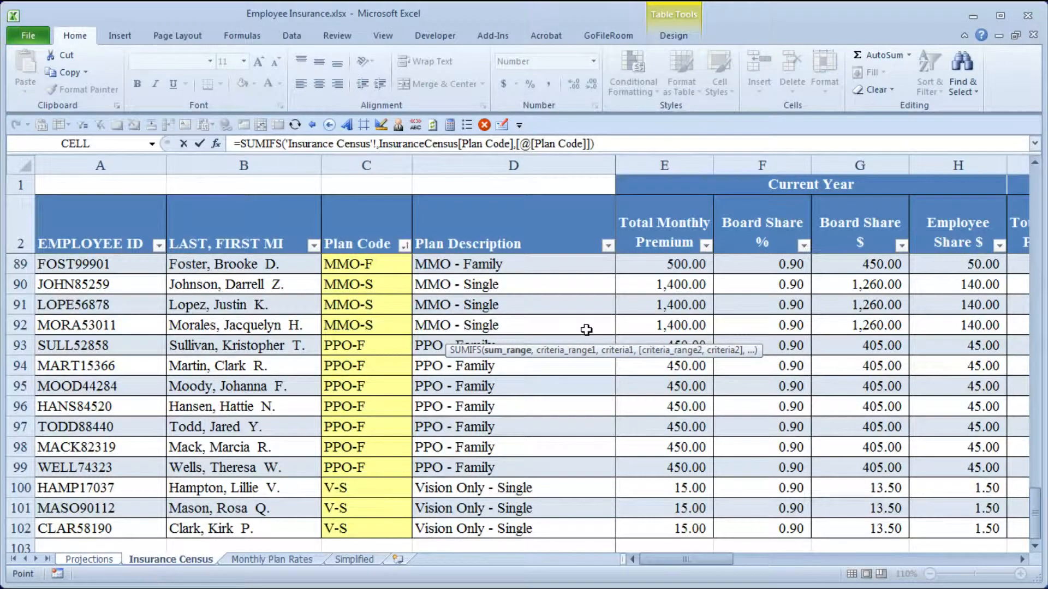
{"action": "left_click", "coordinate": [870, 237]}
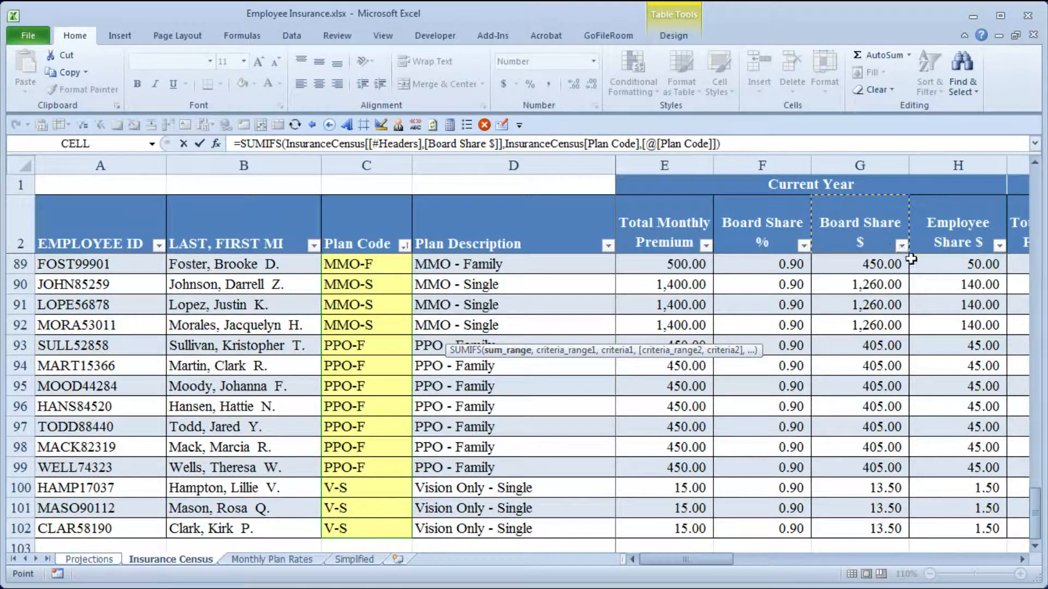
{"action": "key", "text": "Down"}
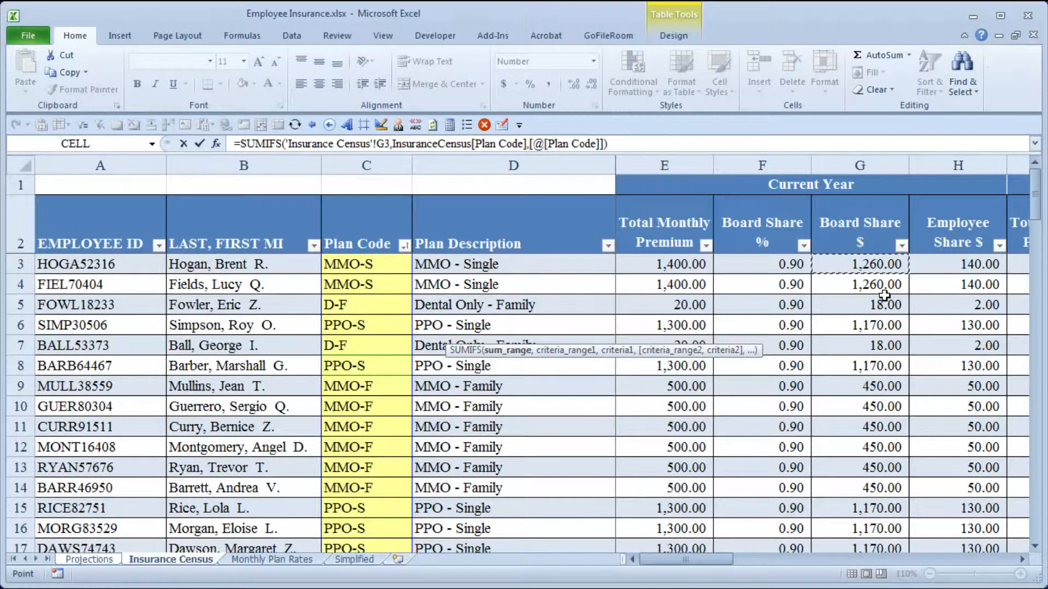
{"action": "key", "text": "ctrl+shift+Down"}
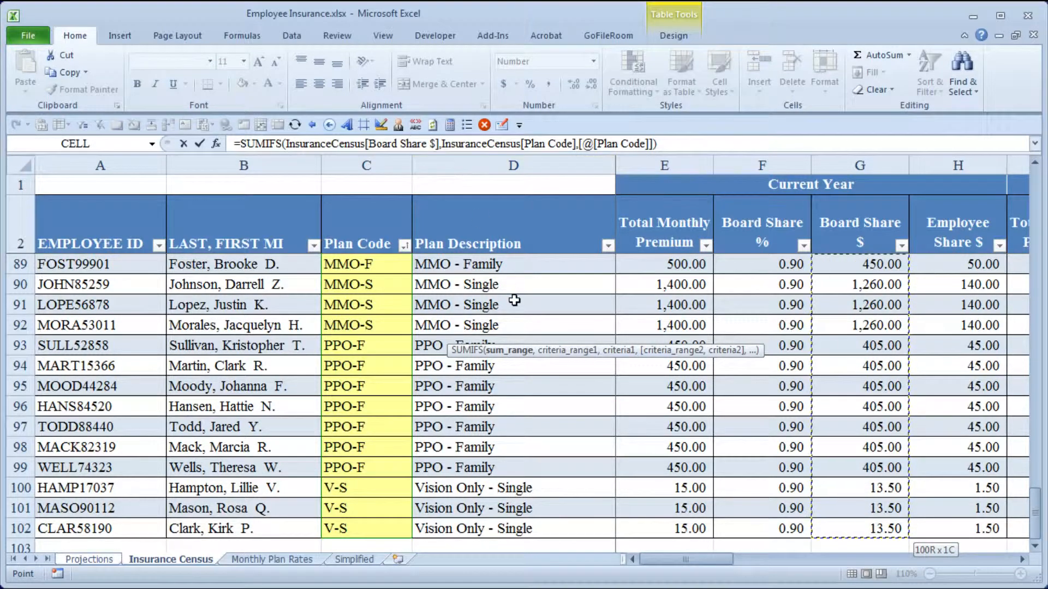
{"action": "key", "text": "Return"}
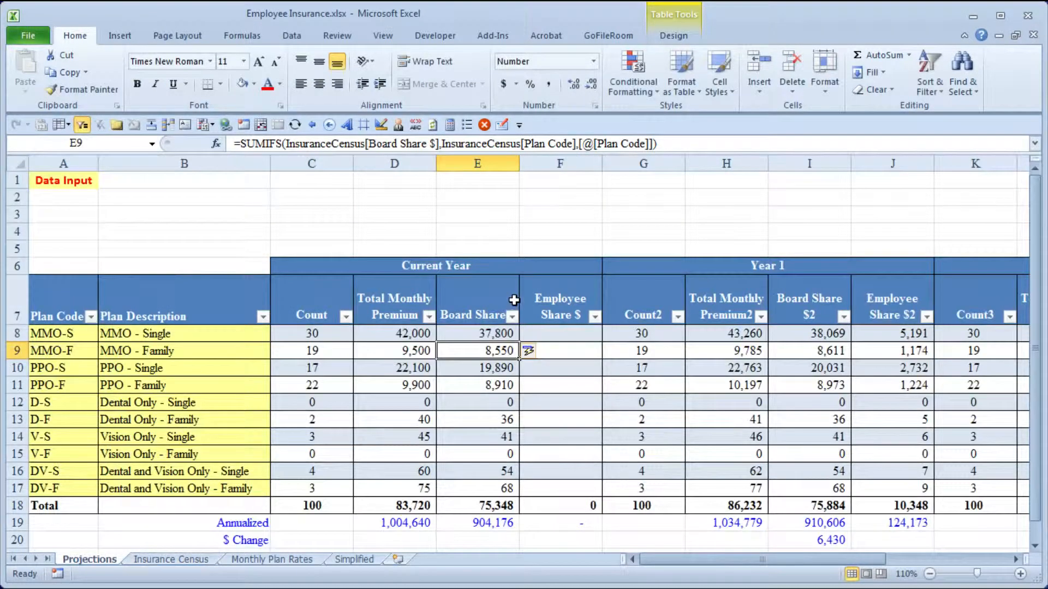
- Copy the board share SUMIFS formula from E8 into the current-year Employee Share $ cell, F8
{"action": "key", "text": "Up"}
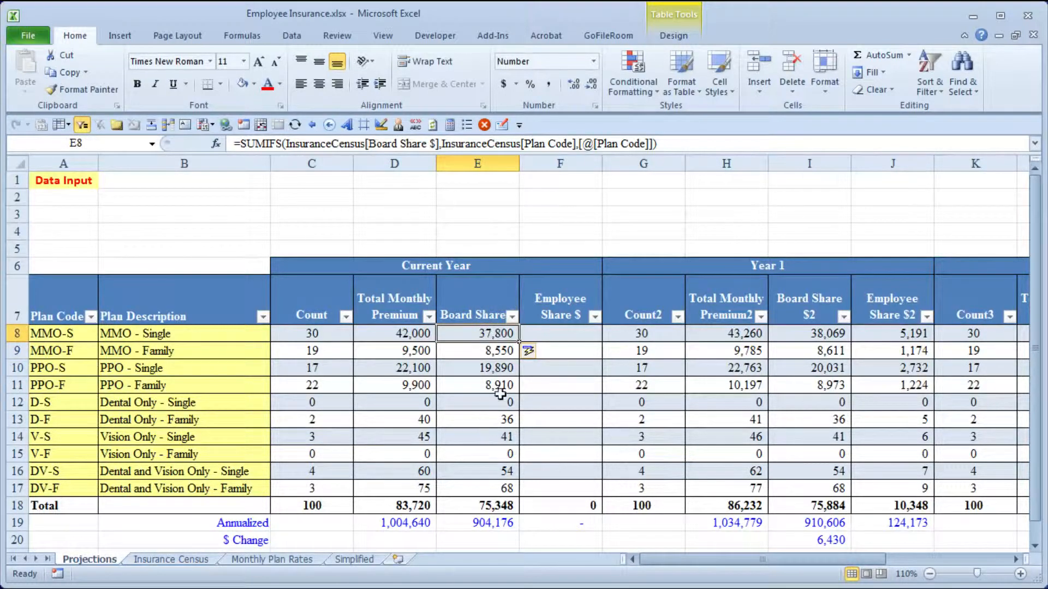
{"action": "key", "text": "ctrl+c"}
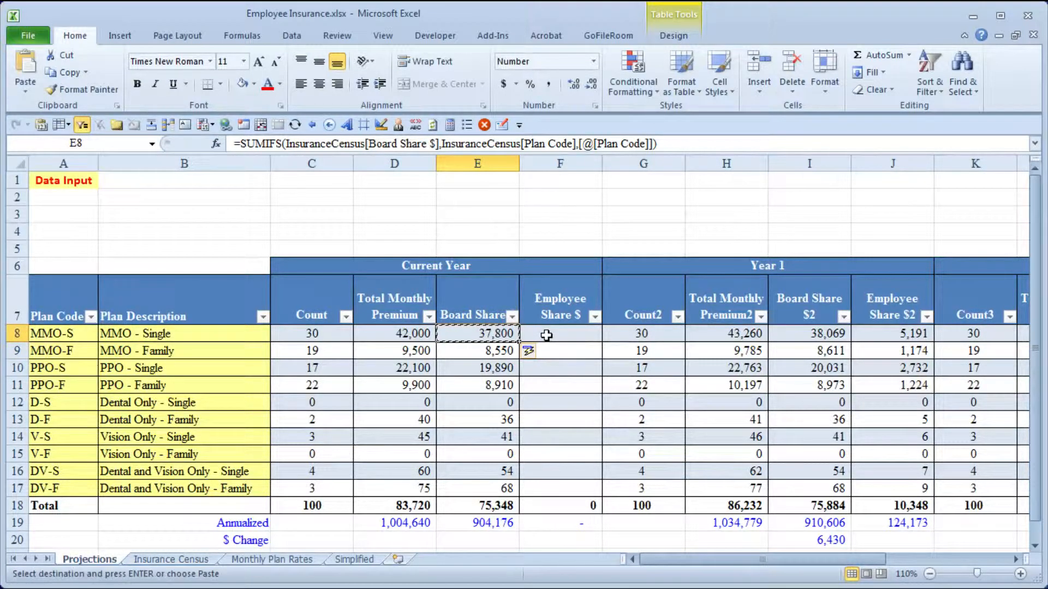
{"action": "left_click", "coordinate": [550, 335]}
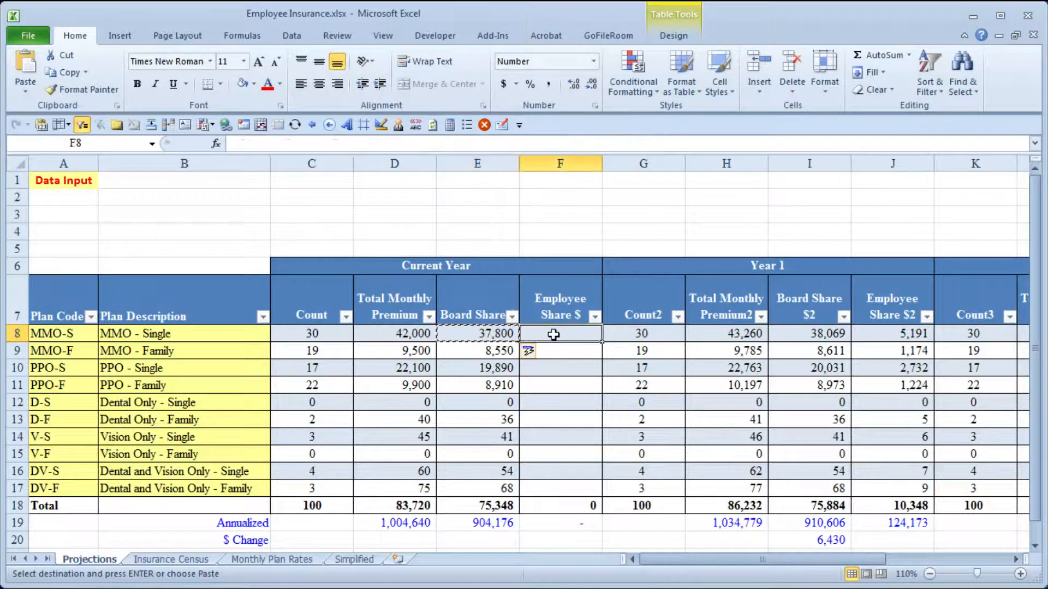
{"action": "key", "text": "ctrl+v"}
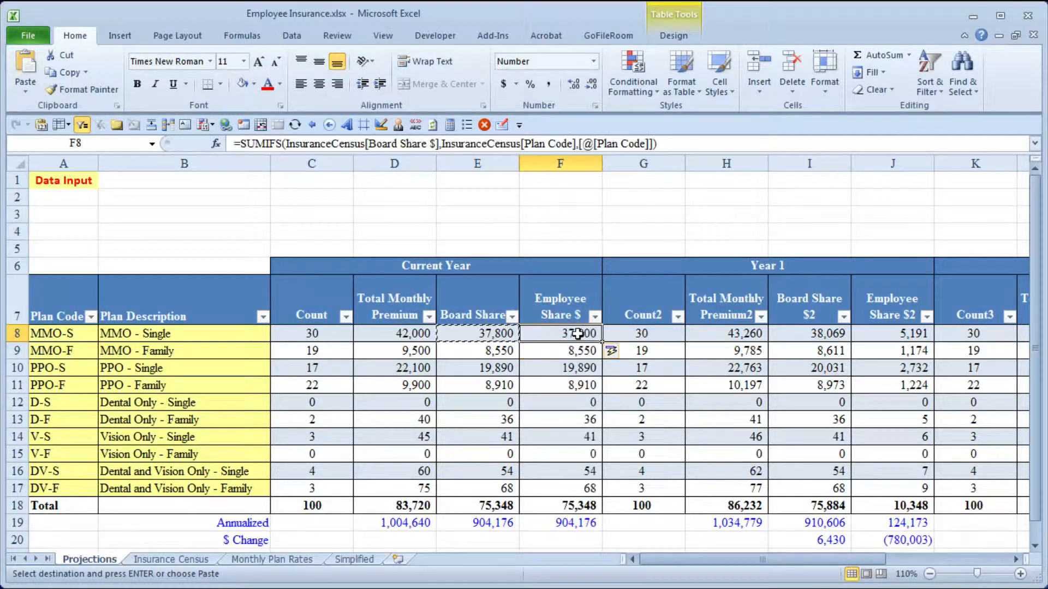
- Replace the sum range of the F8 formula with the census table's current-year employee share column, InsuranceCensus[Employee Share $]
{"action": "double_click", "coordinate": [550, 334]}
{"action": "left_click", "coordinate": [586, 352]}
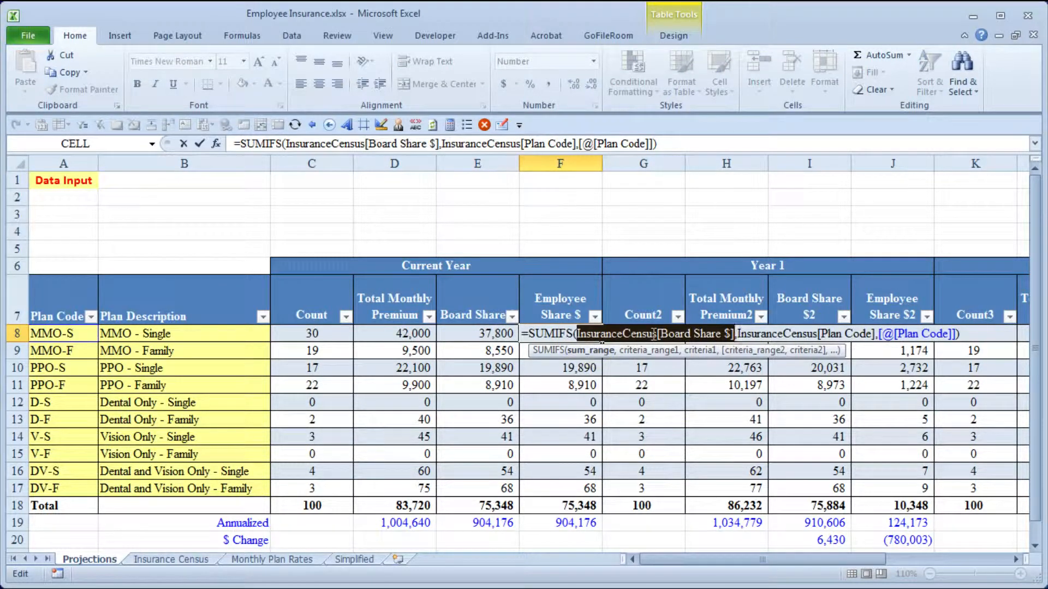
{"action": "left_click", "coordinate": [199, 560]}
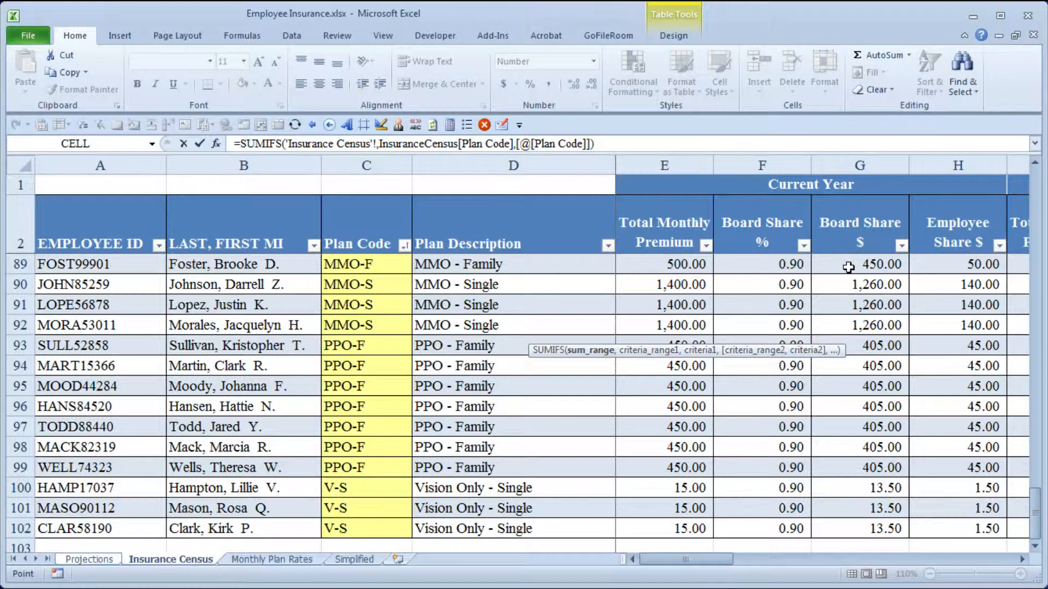
{"action": "left_click", "coordinate": [873, 265]}
{"action": "key", "text": "Up"}
{"action": "key", "text": "ctrl+Up"}
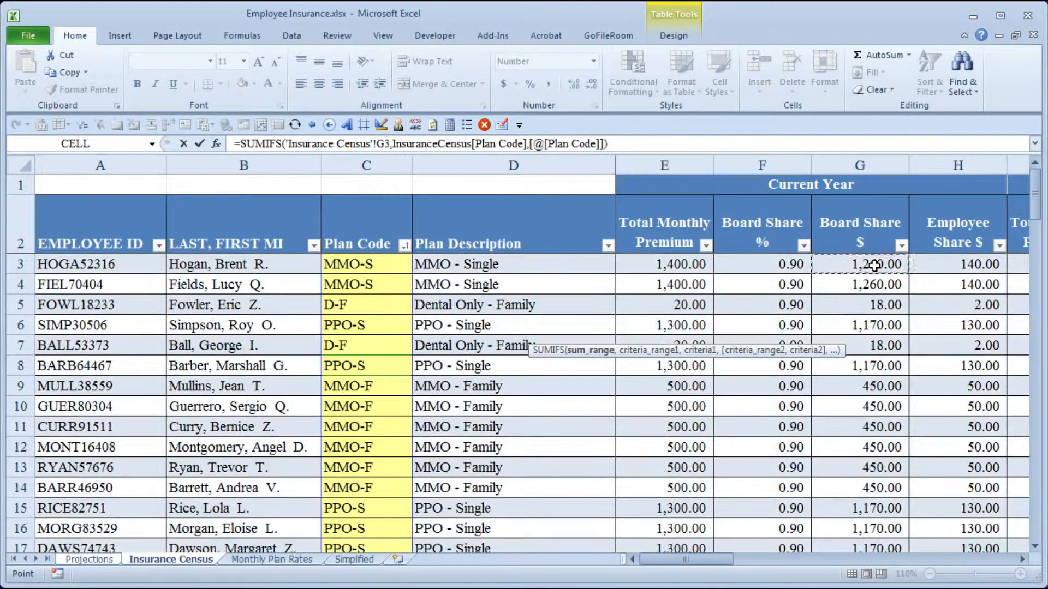
{"action": "key", "text": "Right"}
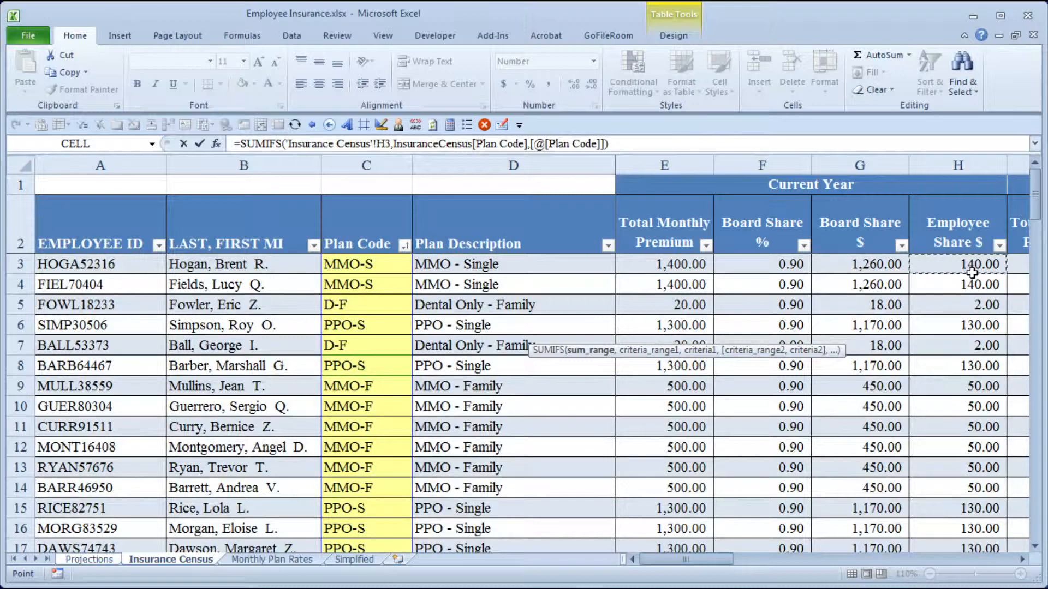
{"action": "key", "text": "ctrl+shift+Down"}
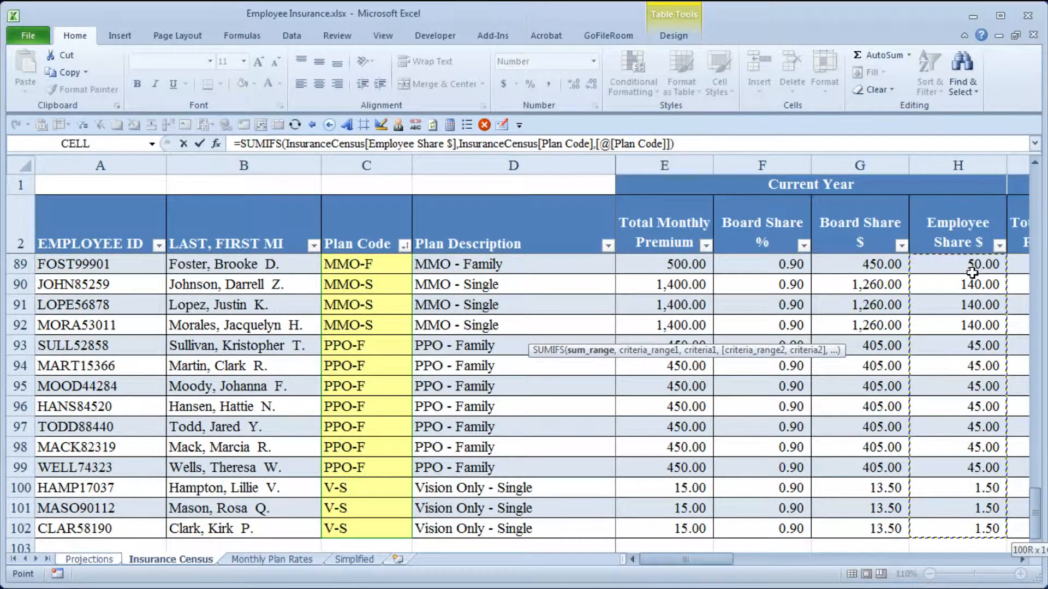
{"action": "key", "text": "Return"}
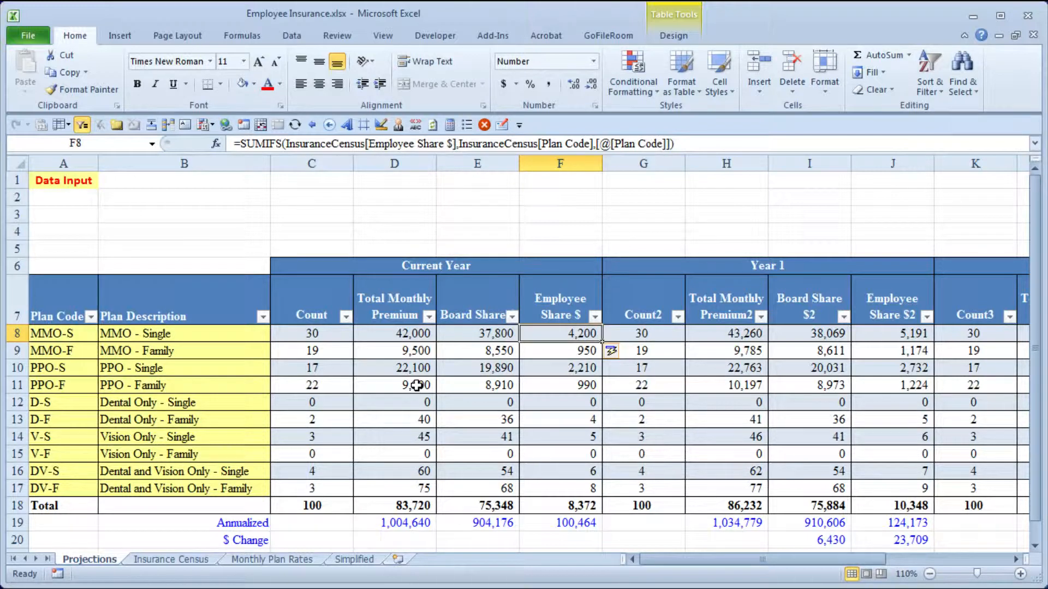
- Review the sum range, criteria range and criteria arguments of the SUMIFS formula in F8, leaving the formula as it is
{"action": "double_click", "coordinate": [540, 334]}
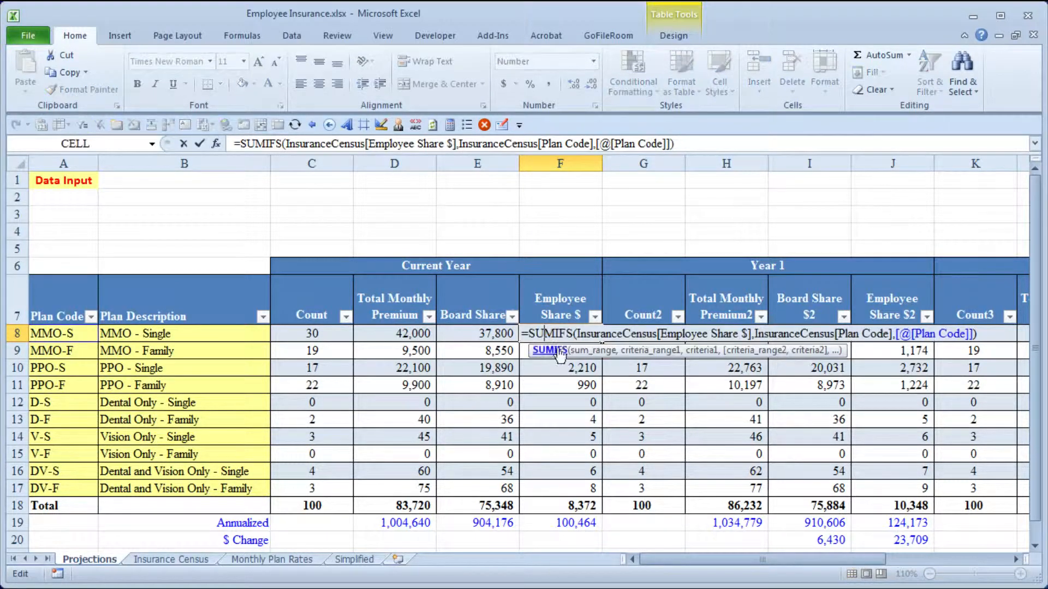
{"action": "left_click", "coordinate": [597, 352]}
{"action": "left_click", "coordinate": [644, 351]}
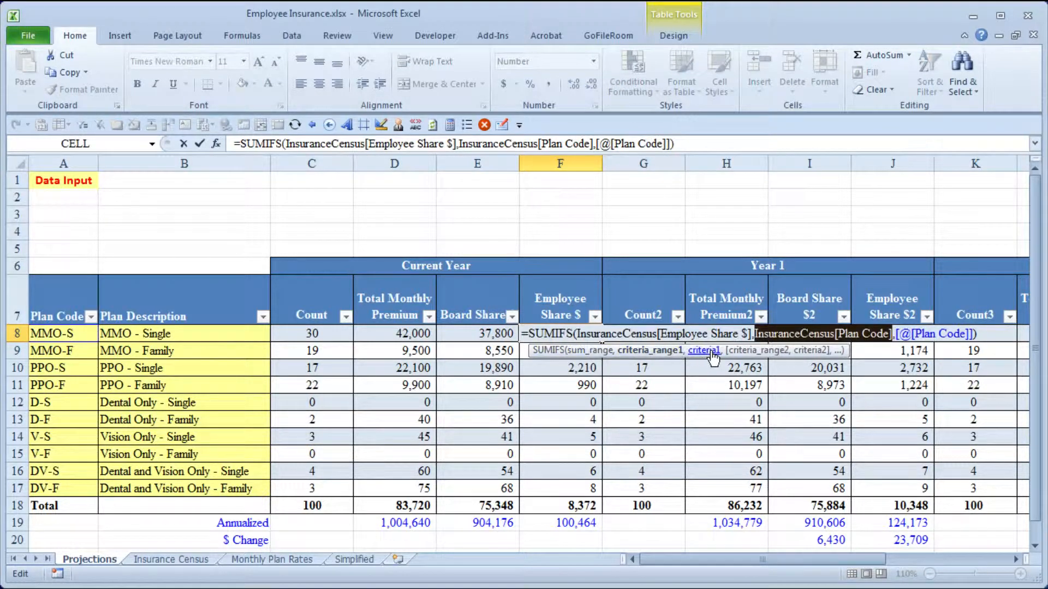
{"action": "left_click", "coordinate": [707, 351]}
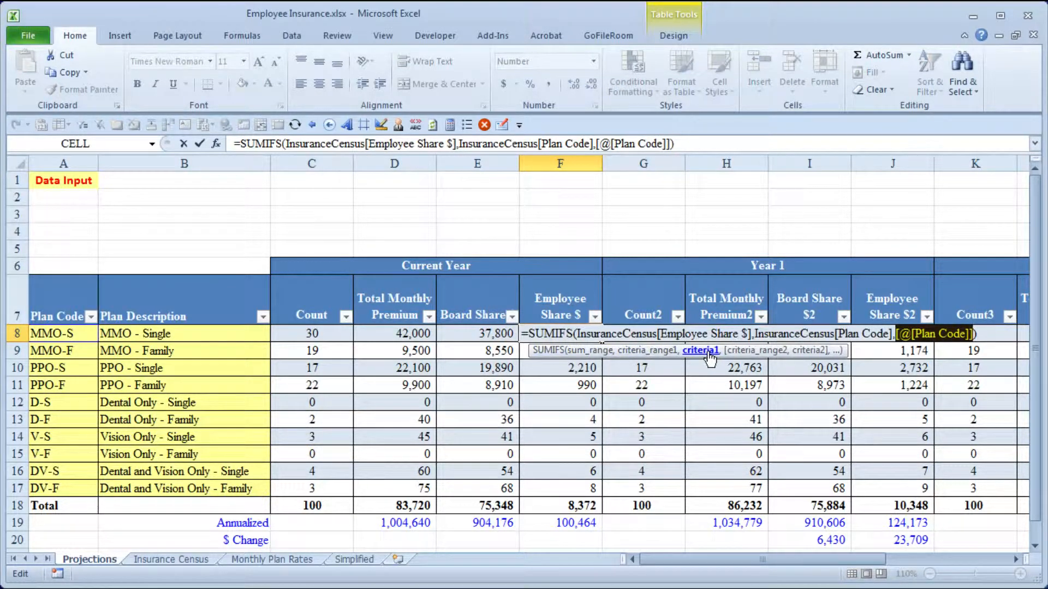
{"action": "key", "text": "ctrl+Return"}
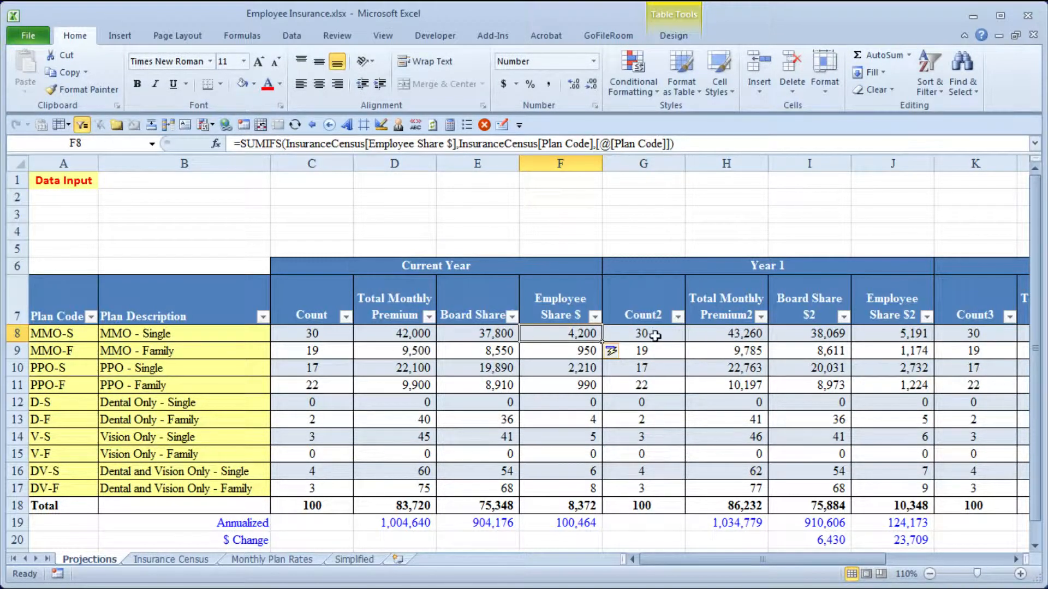
- Examine the Year 1 plan figures and the $ Change row for board and employee shares across Years 1 to 3
{"action": "left_click_drag", "start_coordinate": [649, 334], "coordinate": [911, 475]}
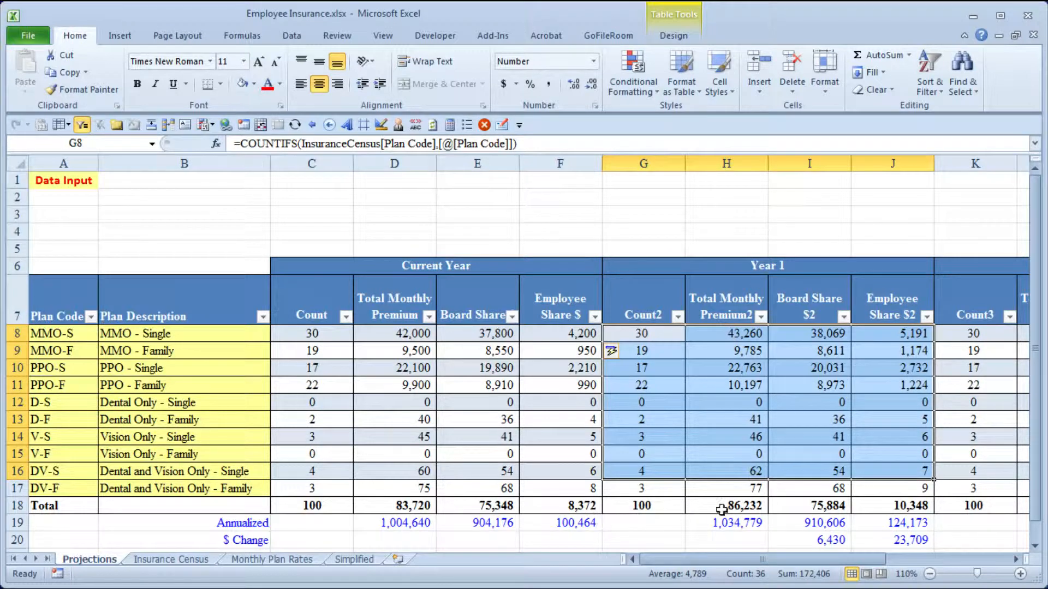
{"action": "left_click", "coordinate": [819, 539]}
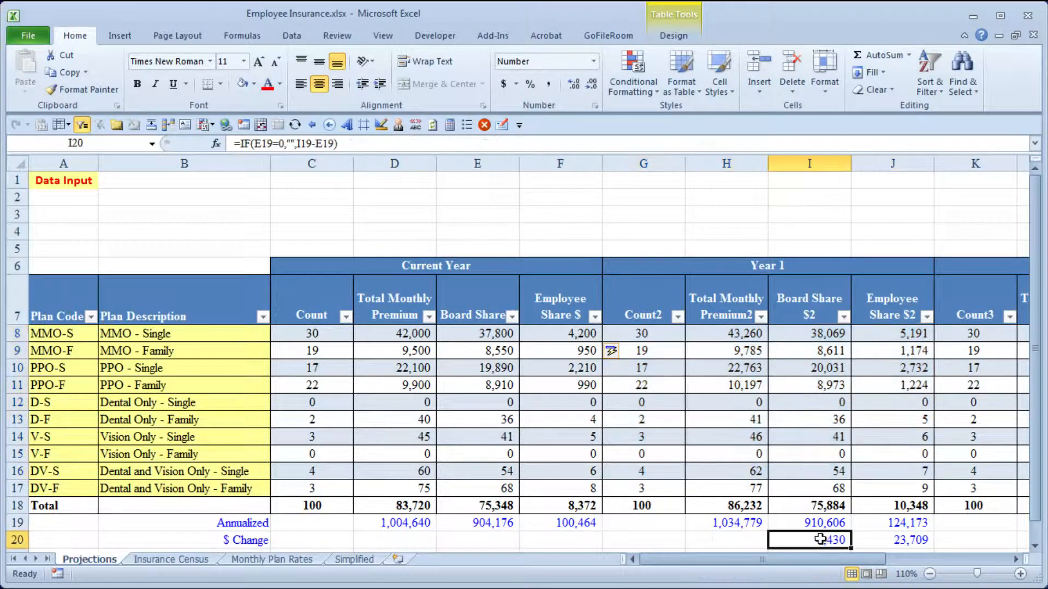
{"action": "left_click", "coordinate": [896, 541]}
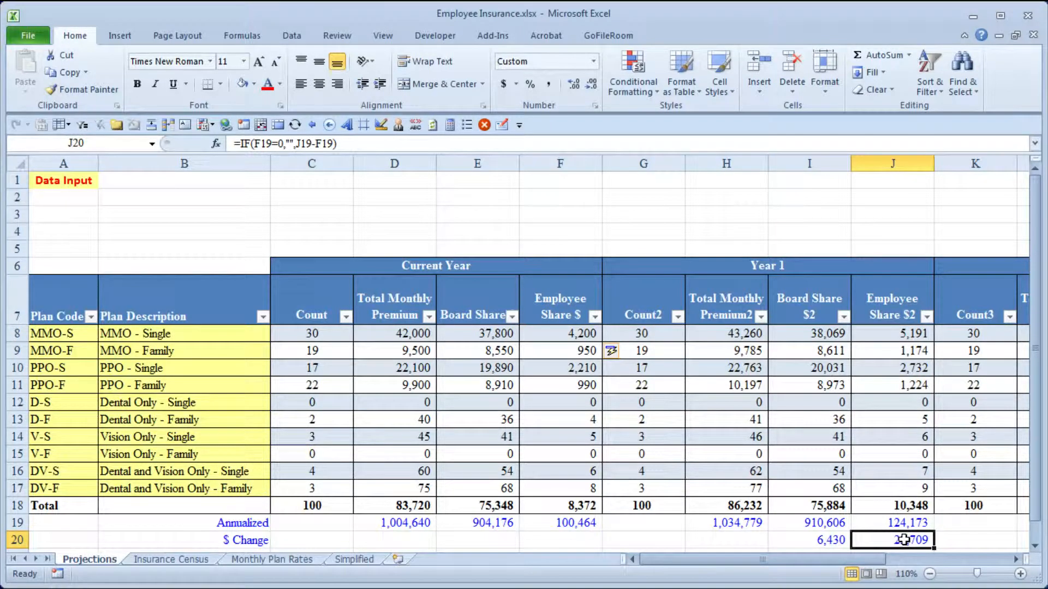
{"action": "key", "text": "Right"}
{"action": "key", "text": "Right"}
{"action": "key", "text": "Right"}
{"action": "key", "text": "Right"}
{"action": "key", "text": "Right"}
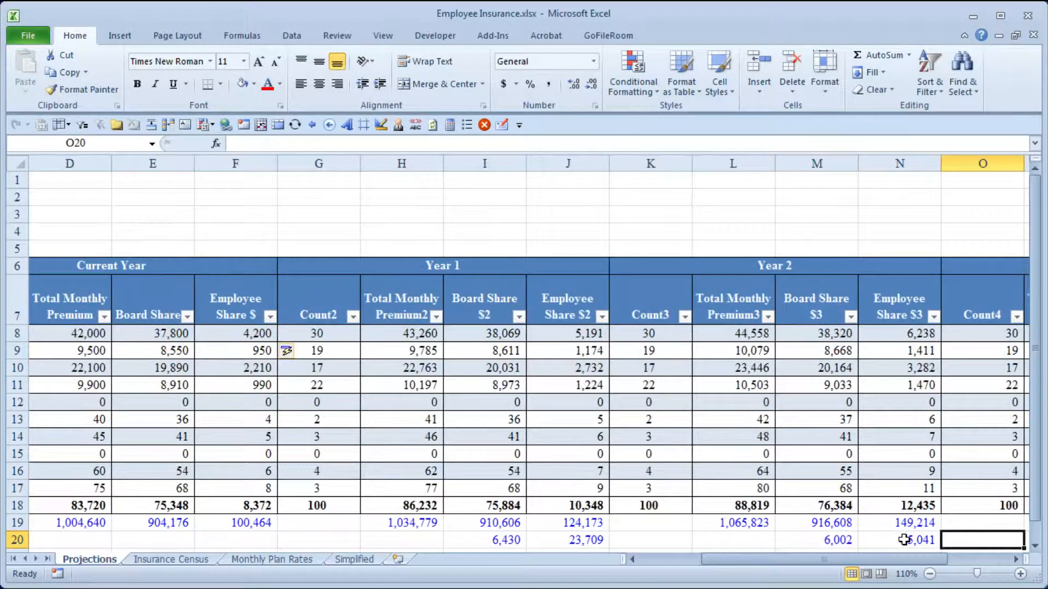
{"action": "key", "text": "Right"}
{"action": "key", "text": "Right"}
{"action": "key", "text": "Right"}
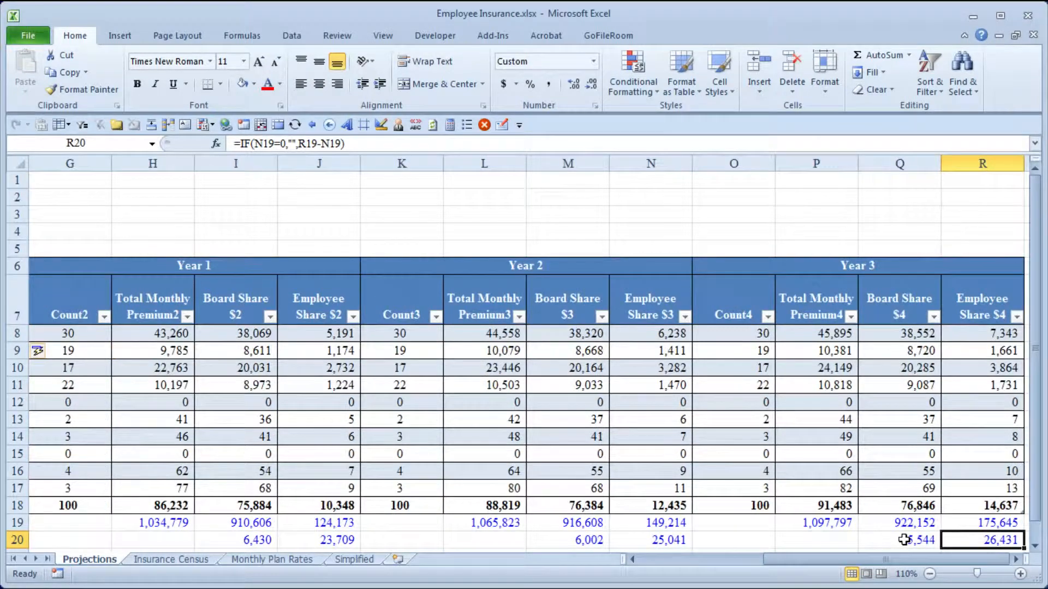
{"action": "key", "text": "ctrl+Home"}
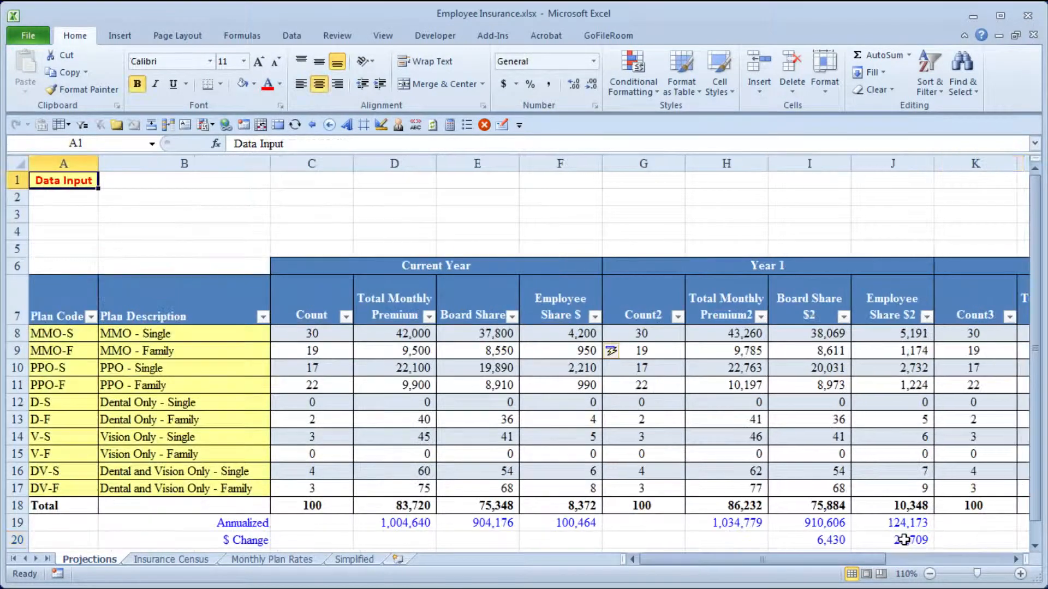
- On the Monthly Plan Rates sheet, set the current-year Board Share % of the MMO-S plan in G3 to 88%
{"action": "left_click", "coordinate": [260, 560]}
{"action": "left_click", "coordinate": [721, 220]}
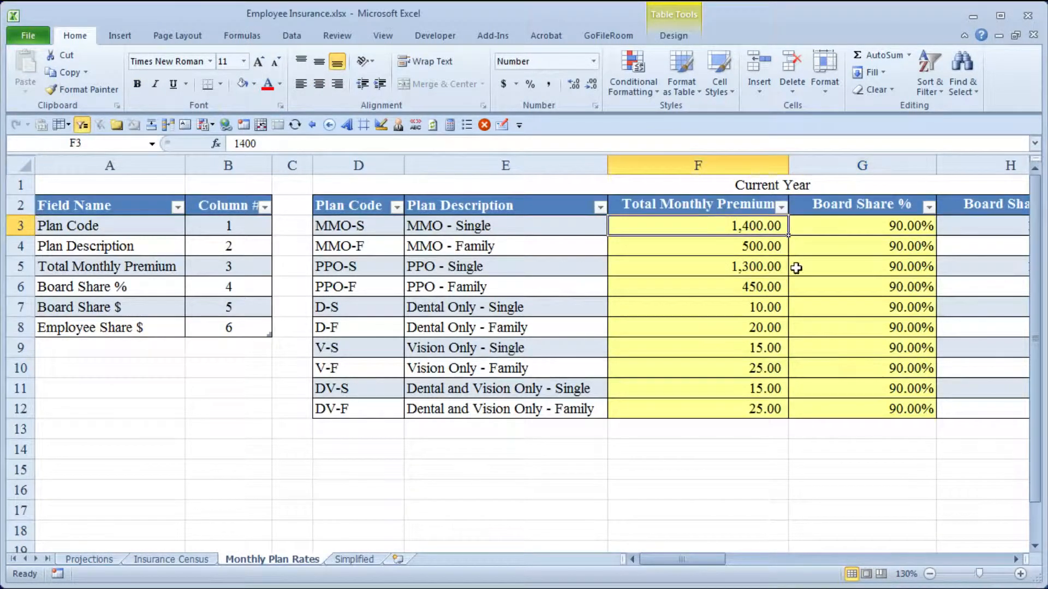
{"action": "key", "text": "Right"}
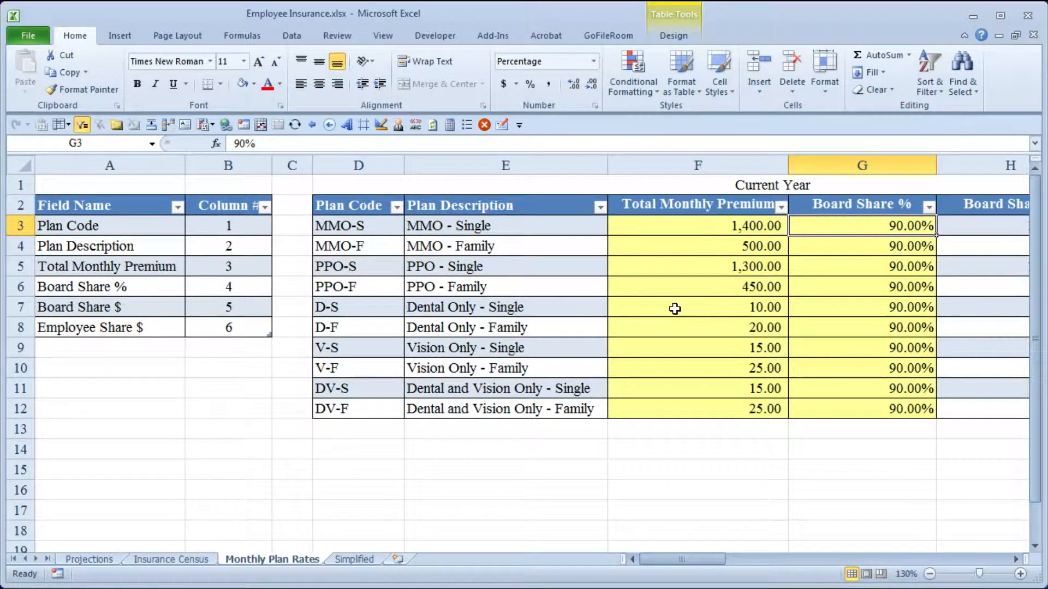
{"action": "type", "text": "88"}
{"action": "key", "text": "Return"}
- Copy the 88% board share from G3 to all plans in the column down to G12, and return to the Projections sheet
{"action": "key", "text": "Up"}
{"action": "key", "text": "ctrl+c"}
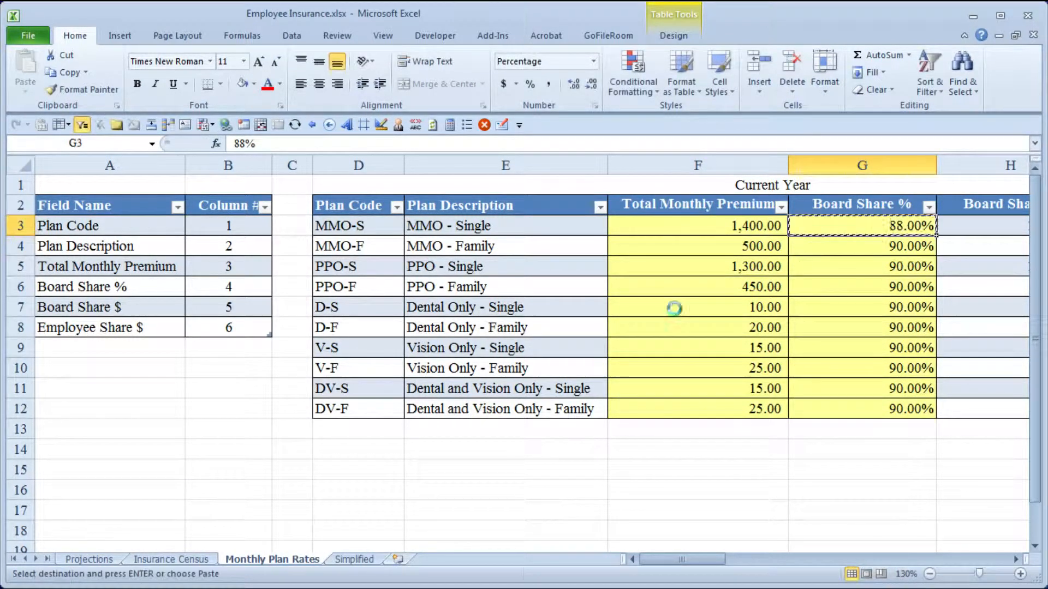
{"action": "key", "text": "ctrl+shift+Down"}
{"action": "key", "text": "ctrl+v"}
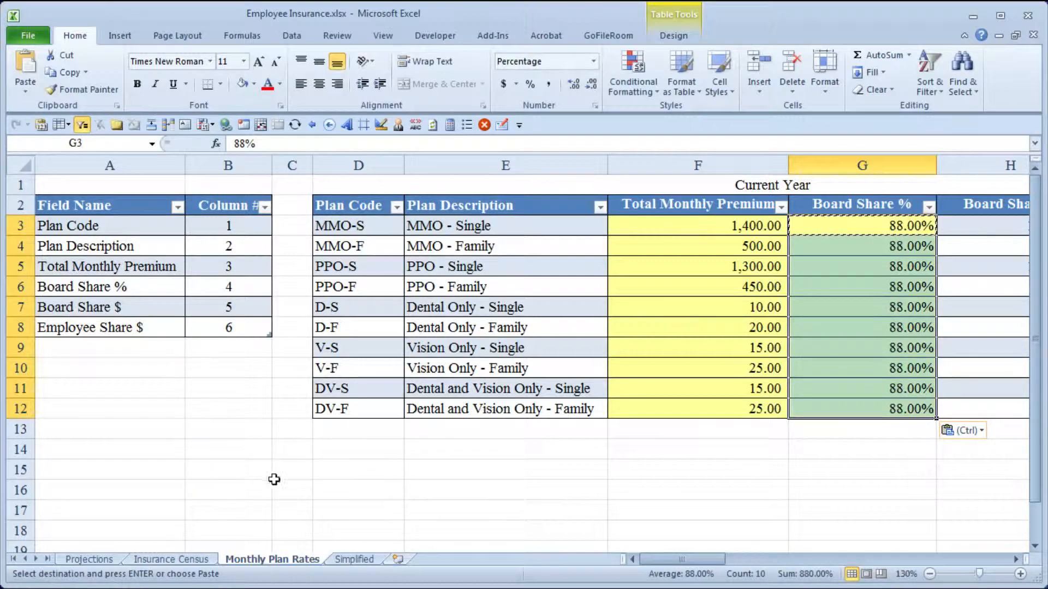
{"action": "key", "text": "Escape"}
{"action": "left_click", "coordinate": [101, 560]}
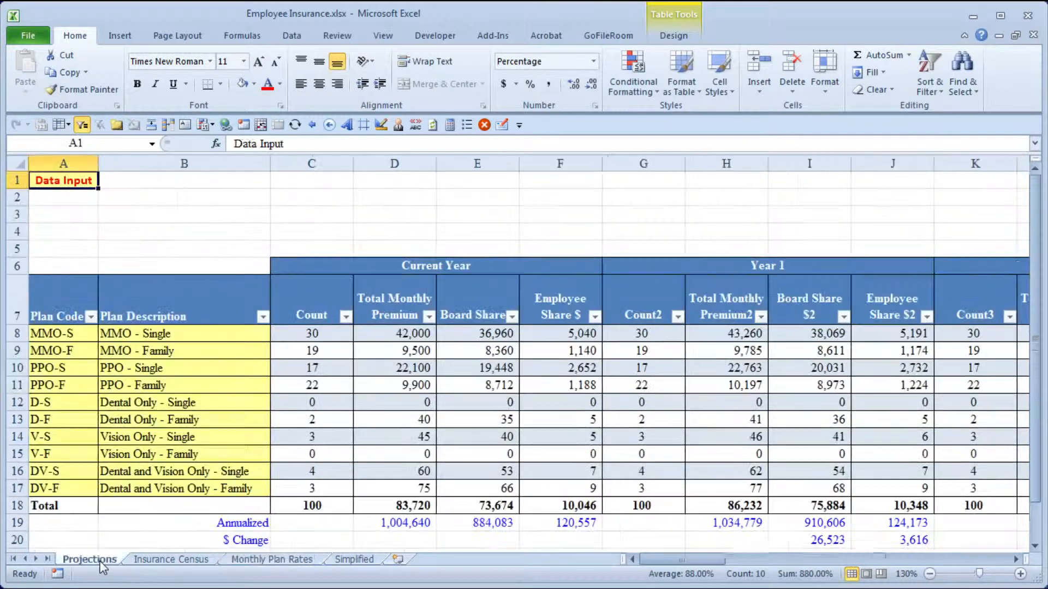